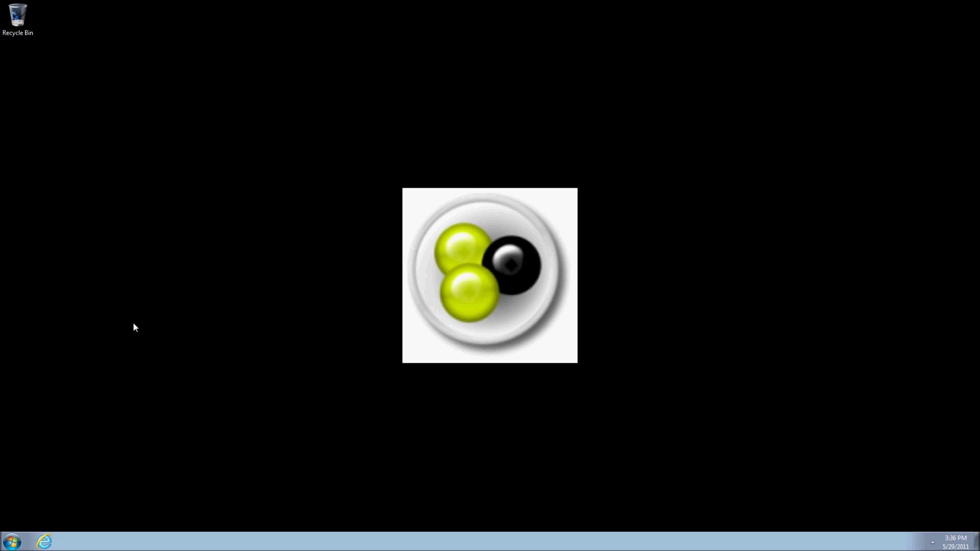
Google 'dc++' and highlight the dcplusplus.sourceforge.net and SourceForge project URLs.
{"action": "left_click", "coordinate": [45, 540]}
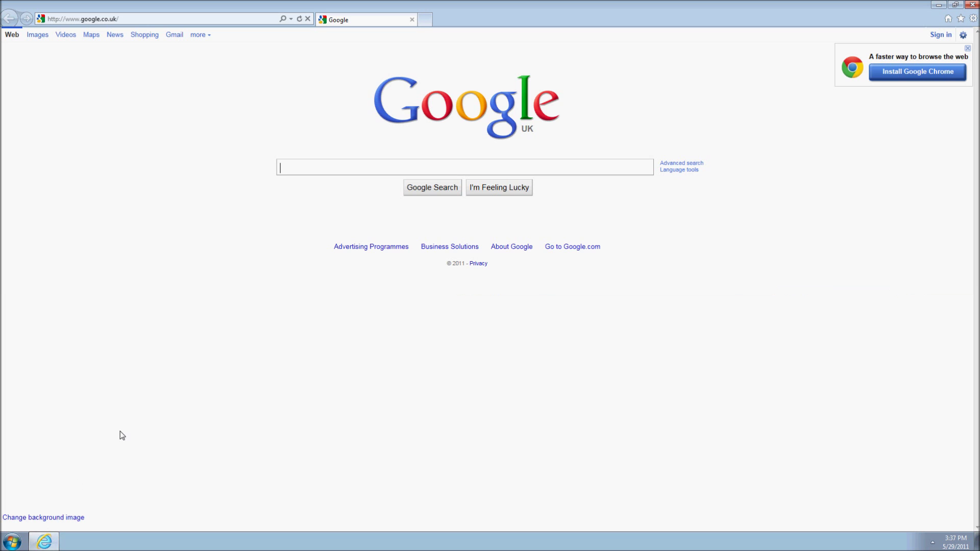
{"action": "type", "text": "dc"}
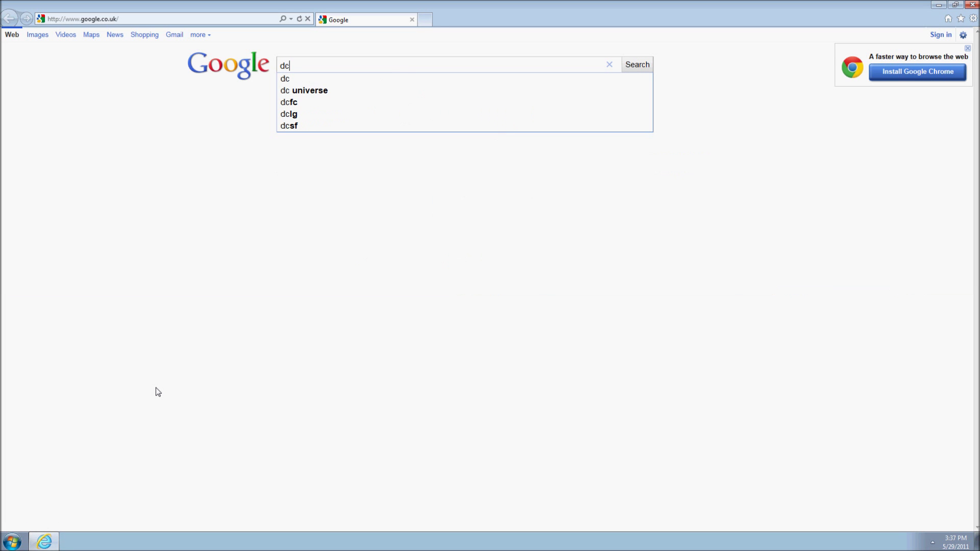
{"action": "type", "text": "++"}
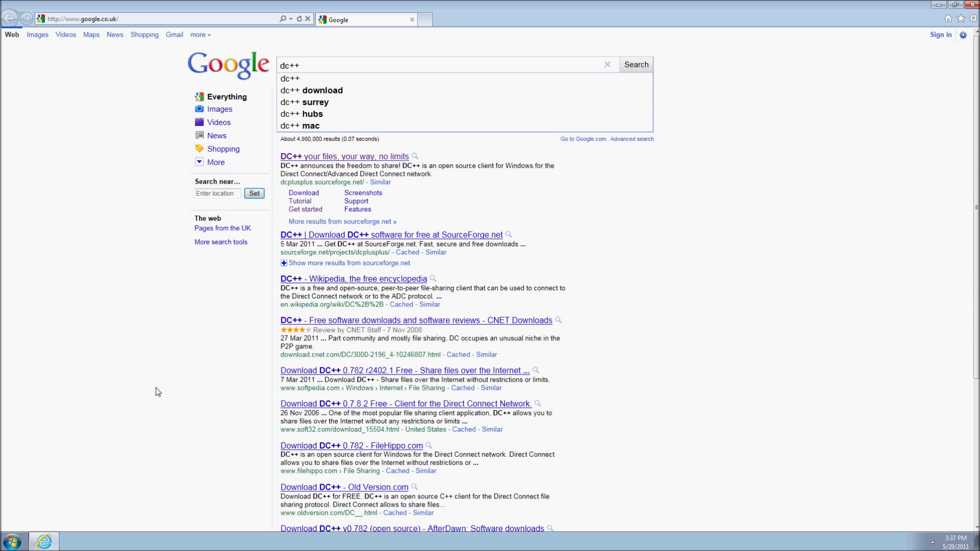
{"action": "key", "text": "Return"}
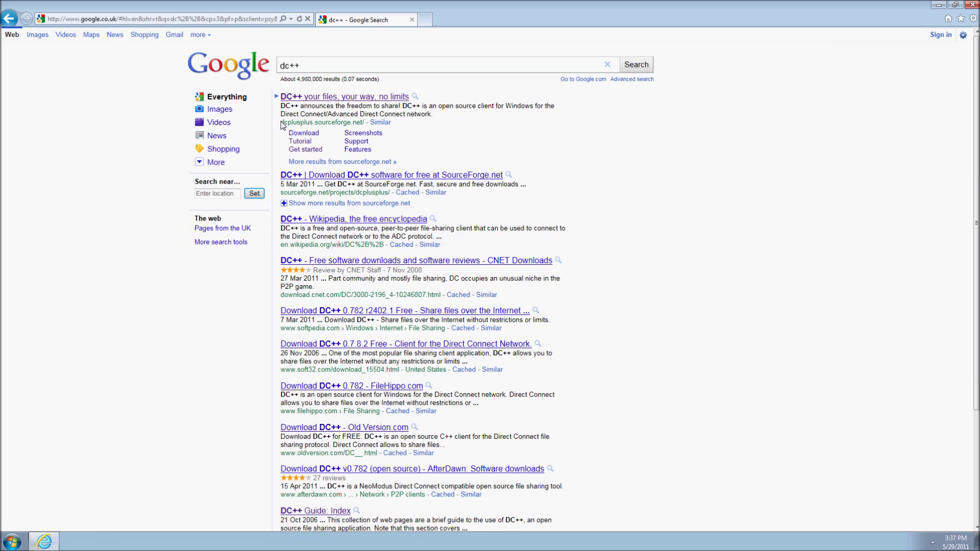
{"action": "left_click_drag", "start_coordinate": [281, 122], "coordinate": [364, 124]}
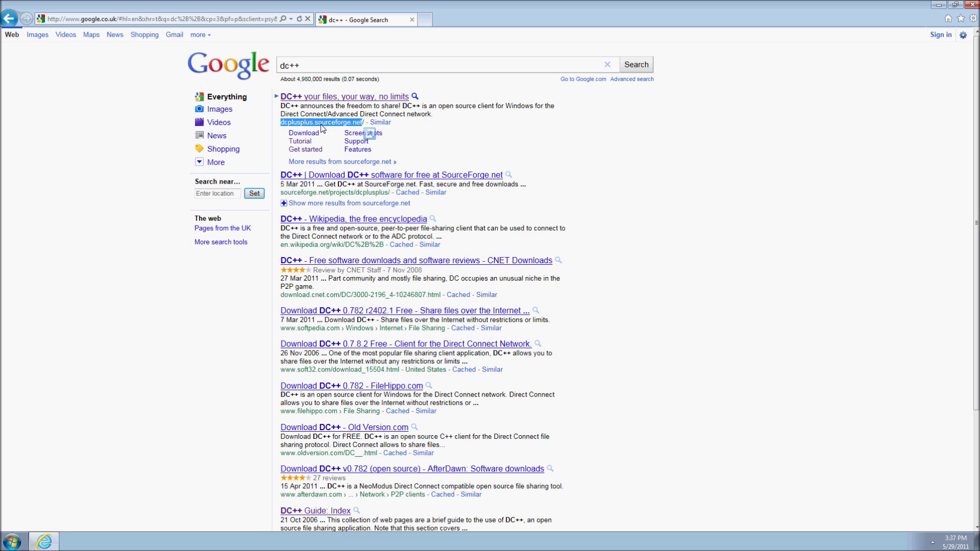
{"action": "left_click_drag", "start_coordinate": [282, 194], "coordinate": [387, 196]}
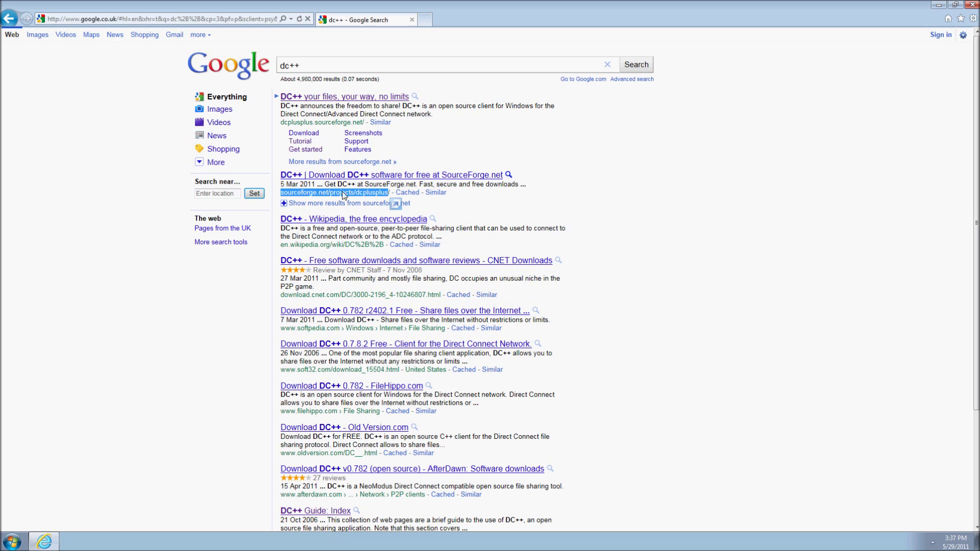
Download and save the DCPlusPlus-0.782.exe installer from the official site, then open its folder.
{"action": "left_click", "coordinate": [347, 98]}
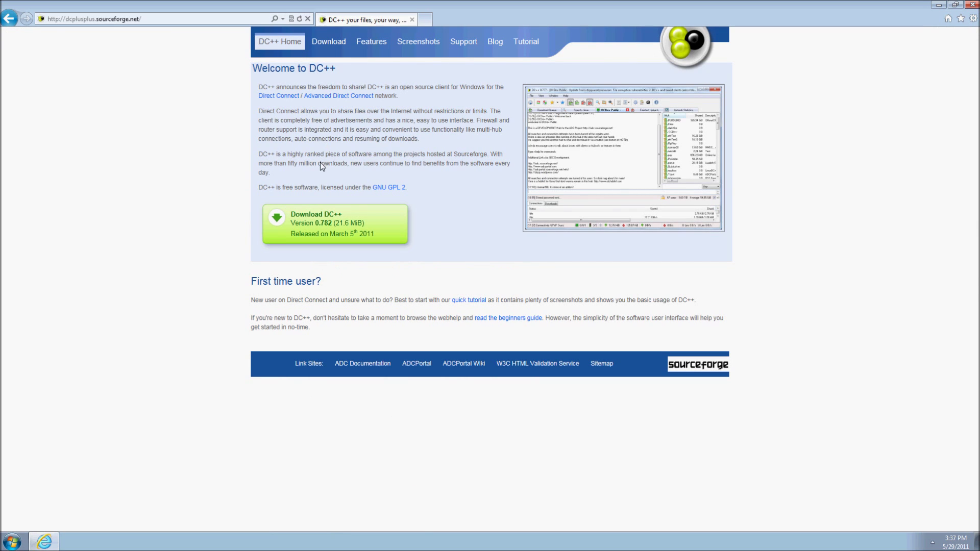
{"action": "left_click", "coordinate": [304, 222]}
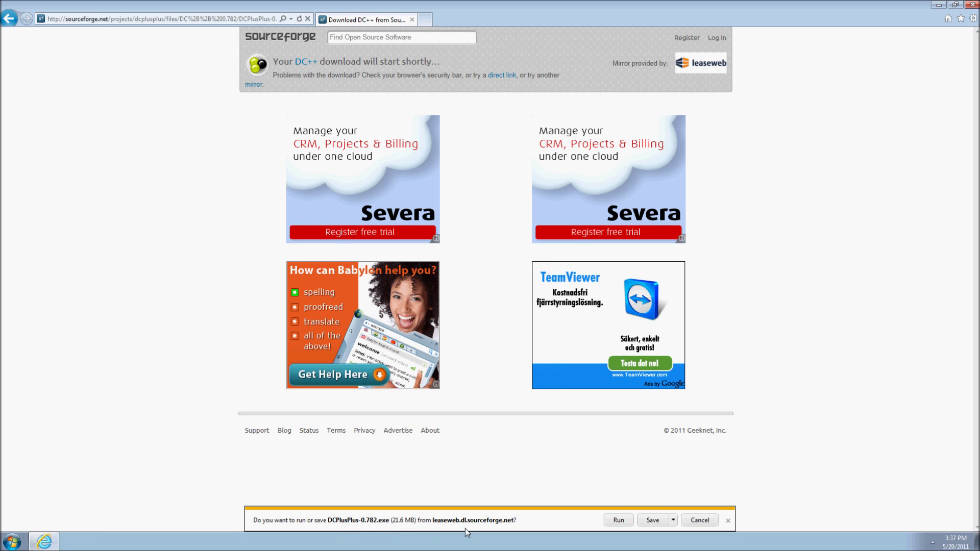
{"action": "left_click", "coordinate": [652, 521]}
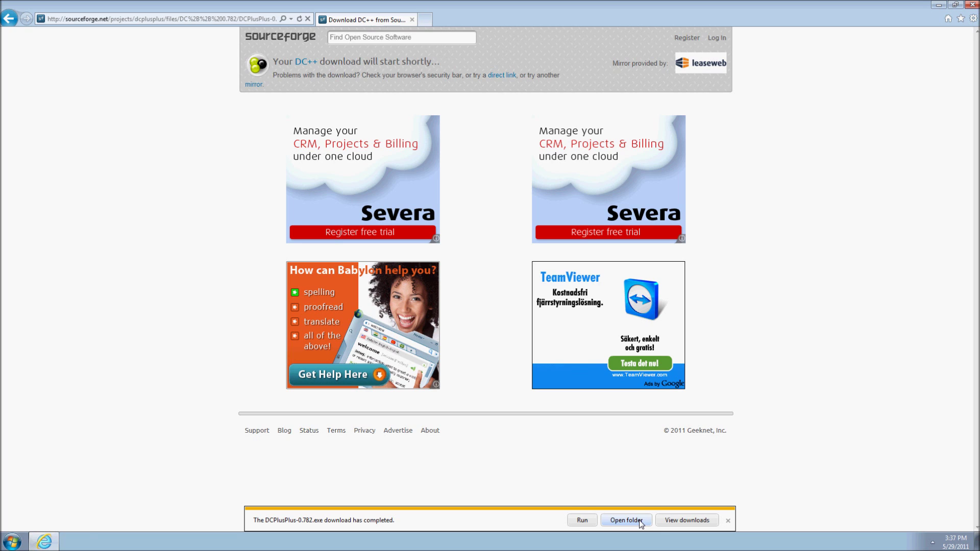
{"action": "left_click", "coordinate": [632, 513]}
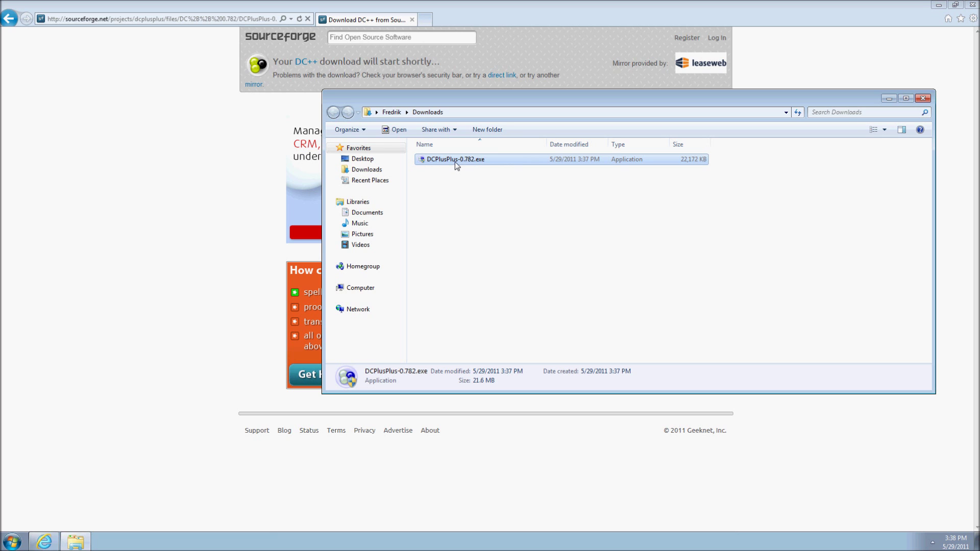
Run DCPlusPlus-0.782.exe, approve the UAC prompt, and keep English as the setup language.
{"action": "double_click", "coordinate": [455, 160]}
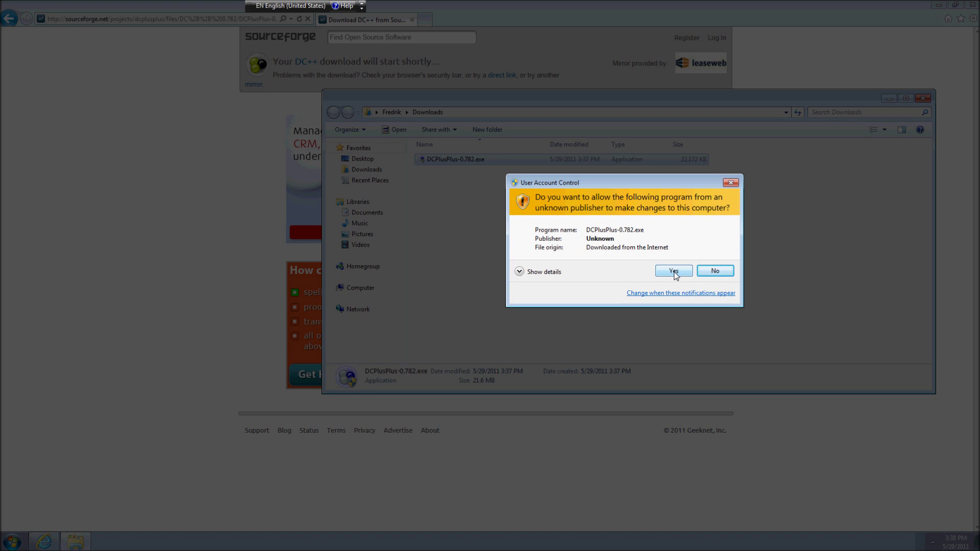
{"action": "left_click", "coordinate": [674, 272]}
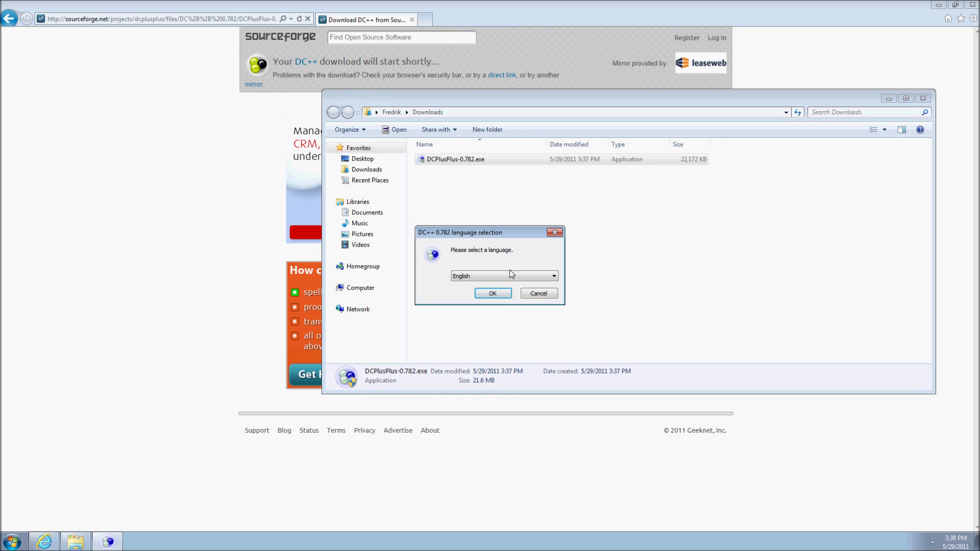
{"action": "left_click", "coordinate": [553, 276]}
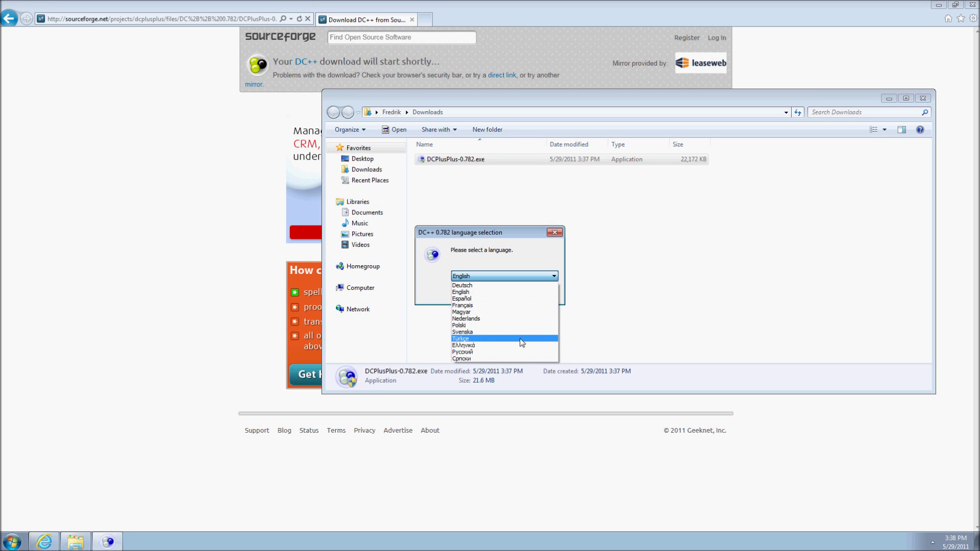
{"action": "left_click", "coordinate": [517, 293]}
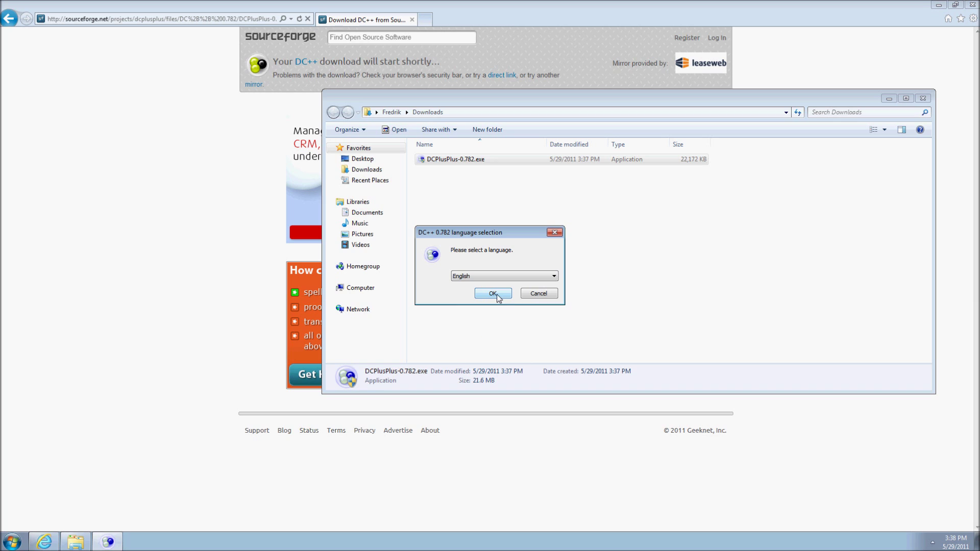
Start the English setup wizard, scroll through the GPL licence and accept it.
{"action": "left_click", "coordinate": [493, 293]}
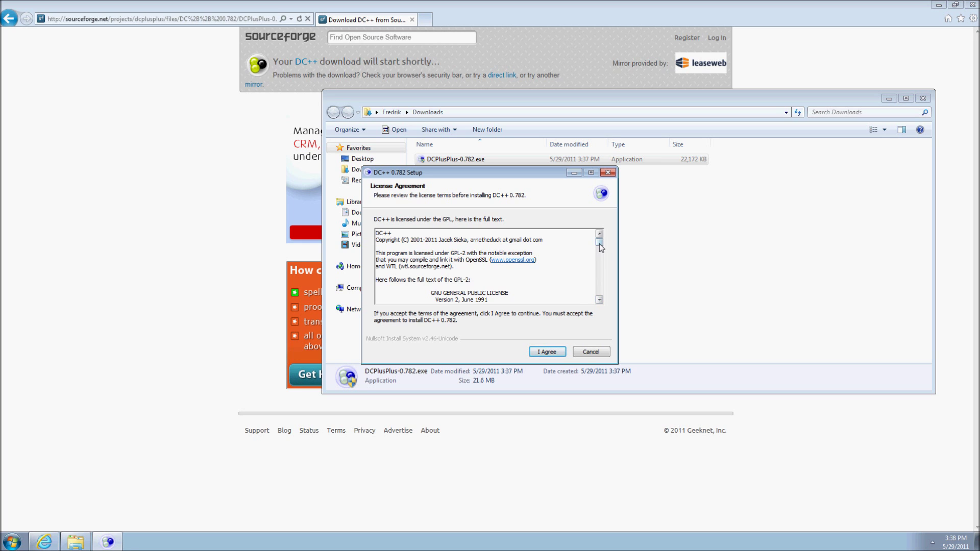
{"action": "left_click_drag", "start_coordinate": [599, 244], "coordinate": [600, 301]}
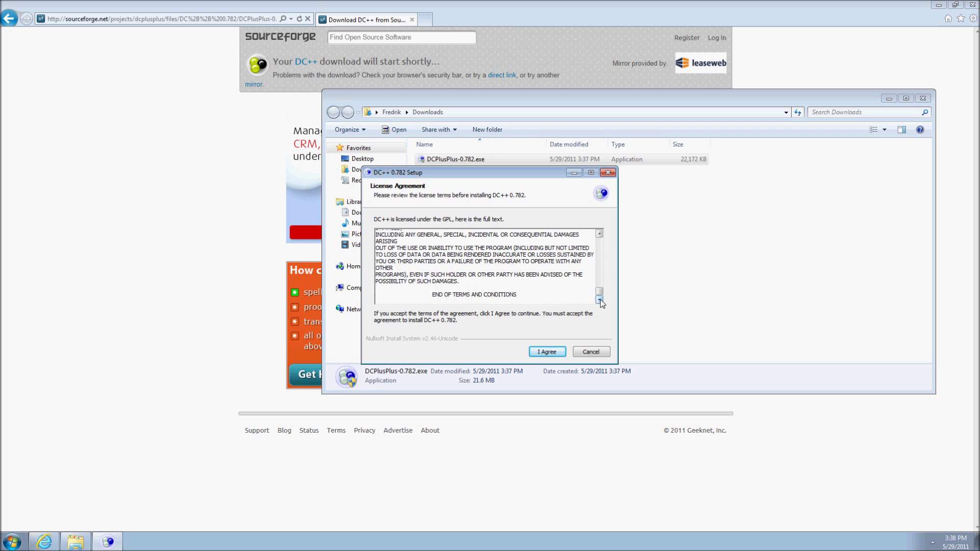
{"action": "left_click", "coordinate": [548, 353]}
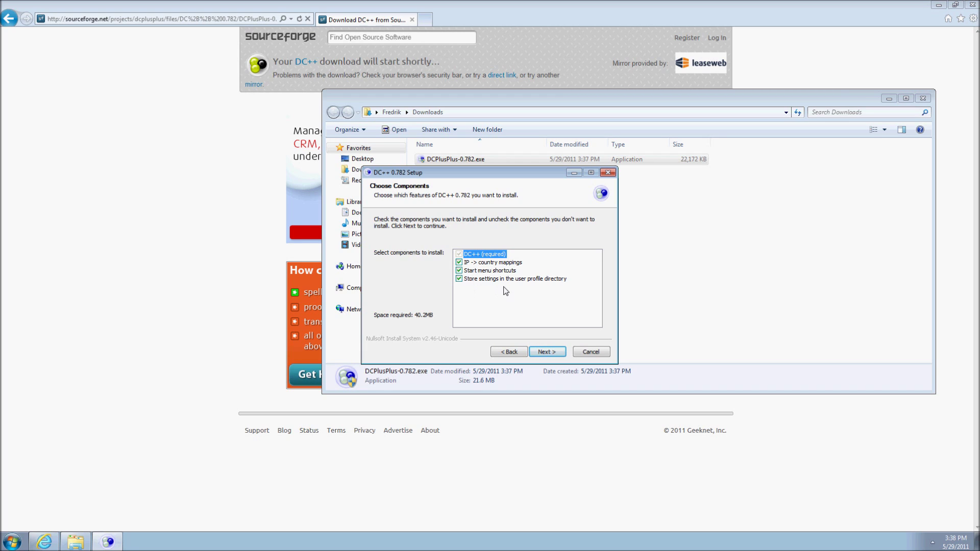
Keep all components and the default C:\Program Files (x86)\DC++ path, install, and close setup.
{"action": "left_click", "coordinate": [555, 353]}
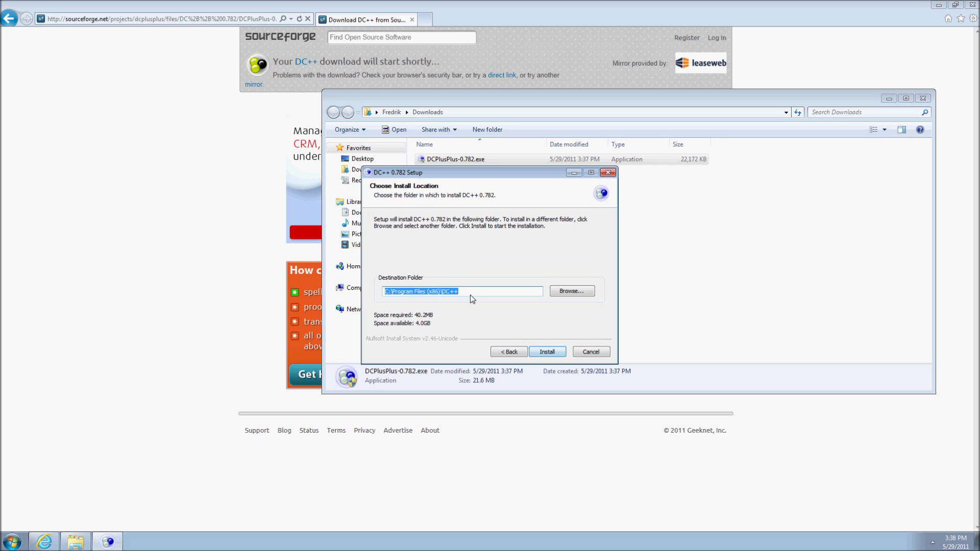
{"action": "left_click", "coordinate": [572, 292]}
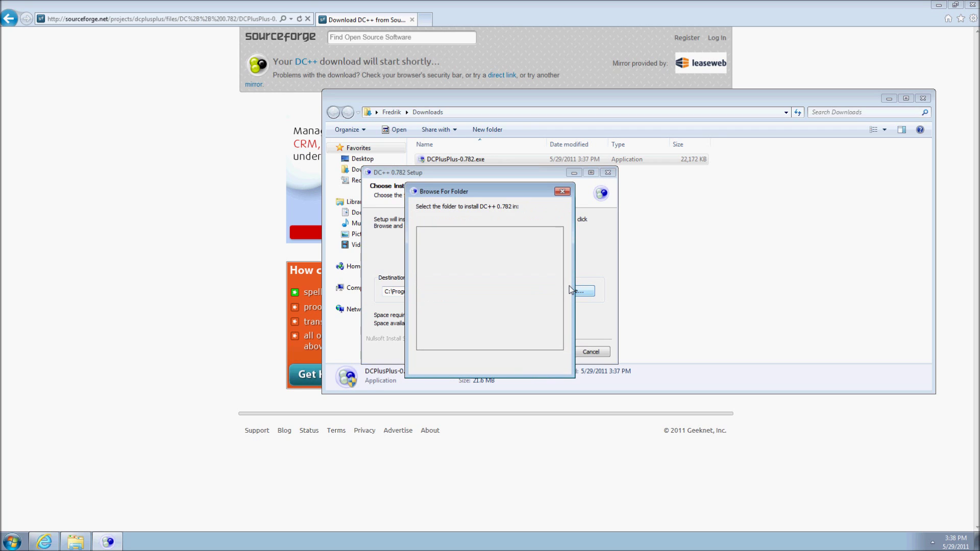
{"action": "left_click", "coordinate": [458, 263]}
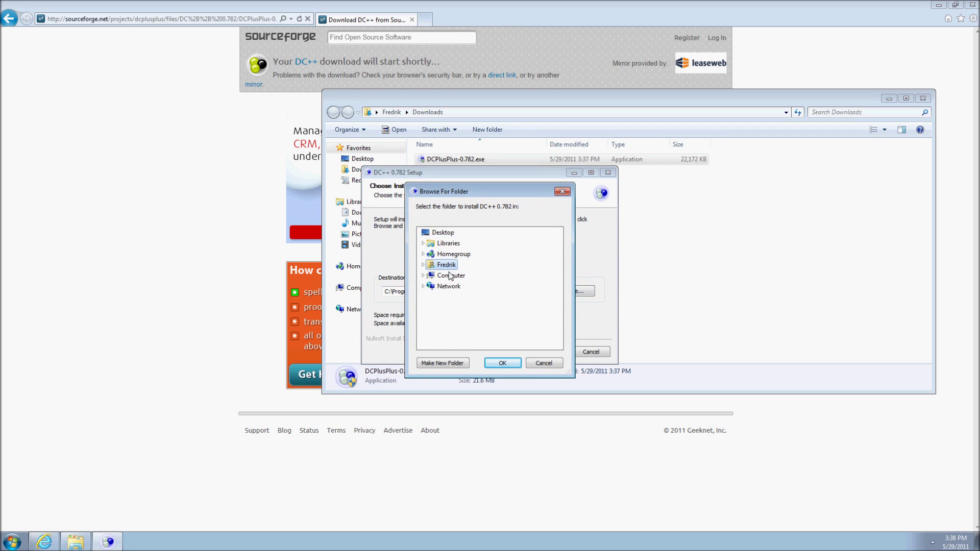
{"action": "left_click", "coordinate": [545, 363]}
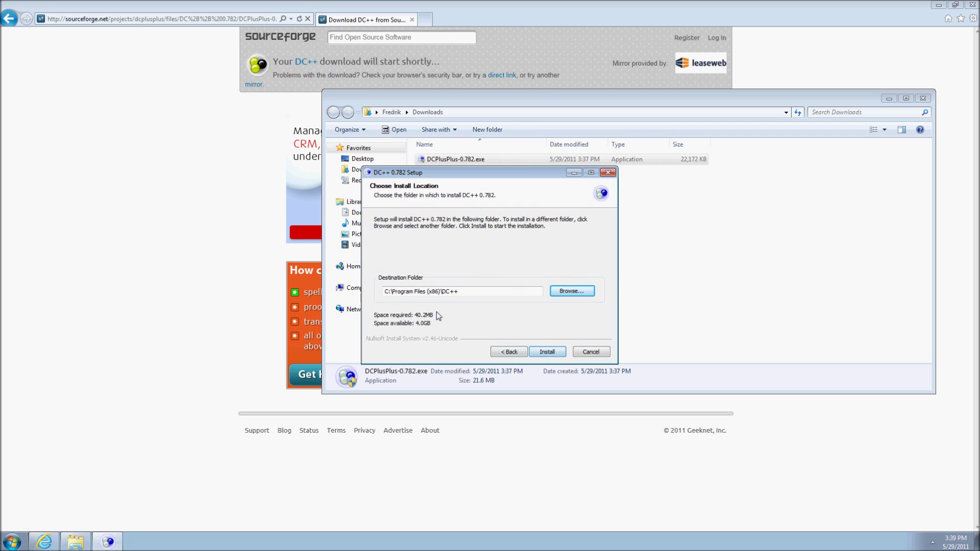
{"action": "left_click", "coordinate": [546, 352]}
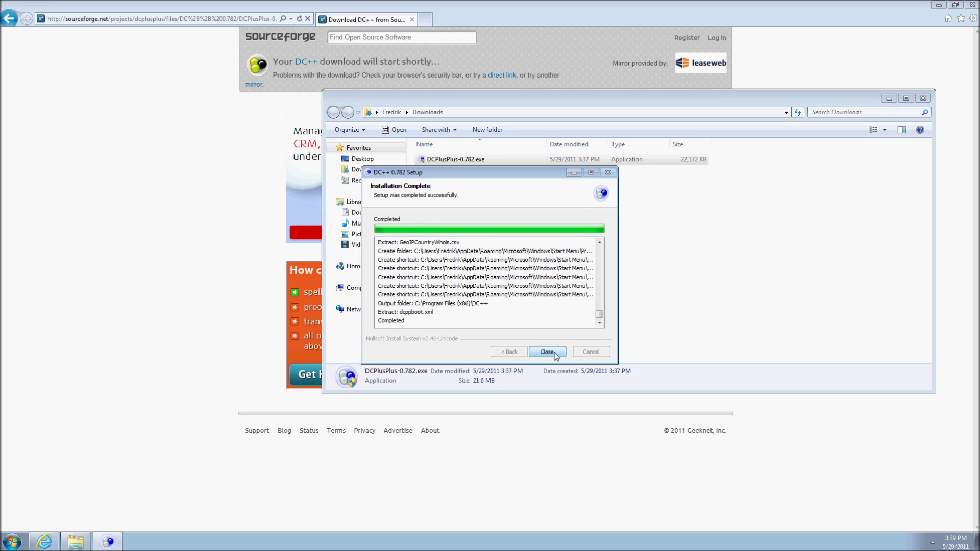
{"action": "left_click", "coordinate": [555, 353]}
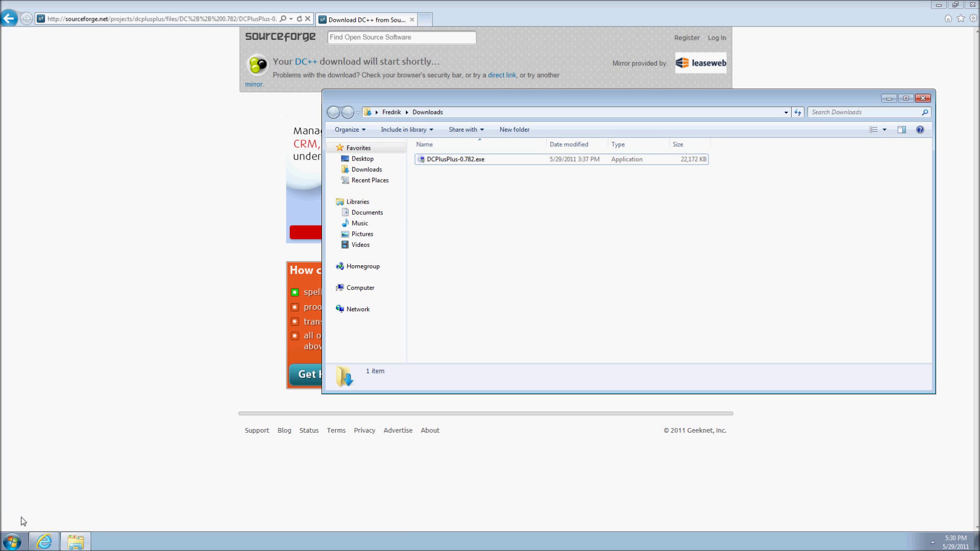
Launch DC++ from the Start menu's DC++ program folder and bring its help window forward.
{"action": "left_click", "coordinate": [12, 542]}
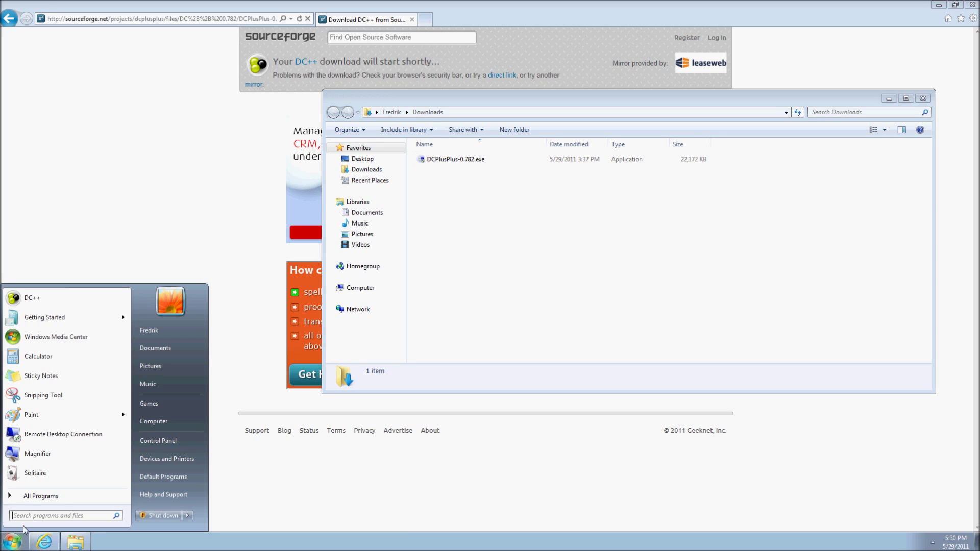
{"action": "left_click", "coordinate": [57, 496]}
{"action": "left_click", "coordinate": [39, 402]}
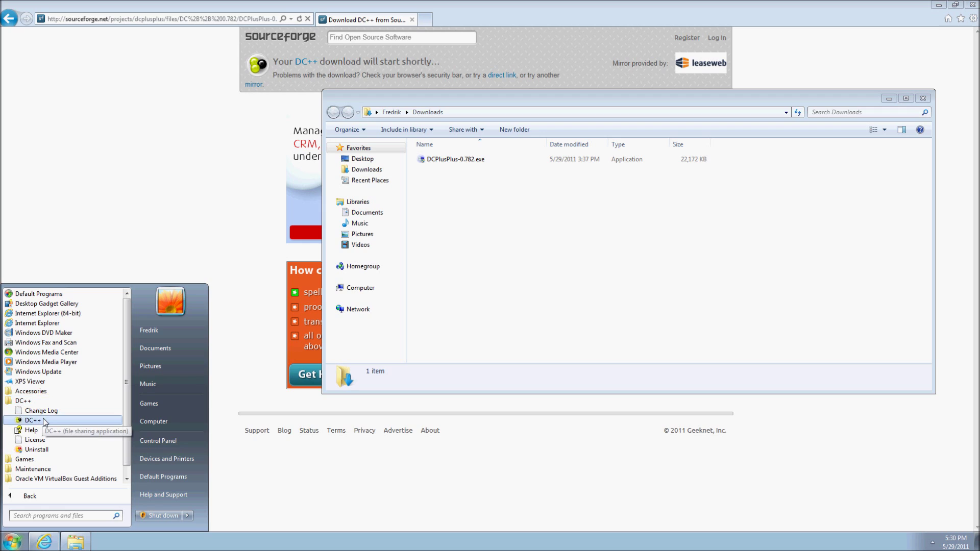
{"action": "left_click", "coordinate": [44, 421]}
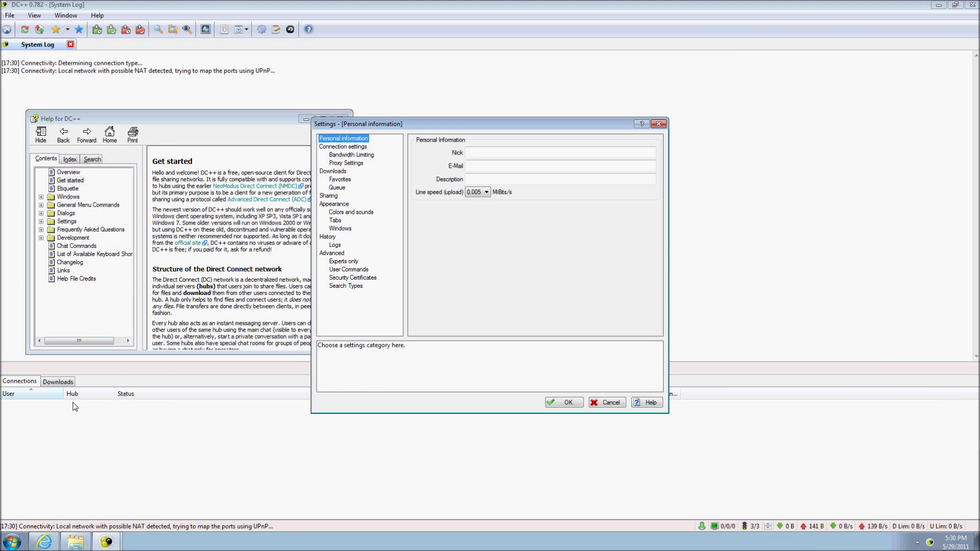
{"action": "left_click", "coordinate": [219, 147]}
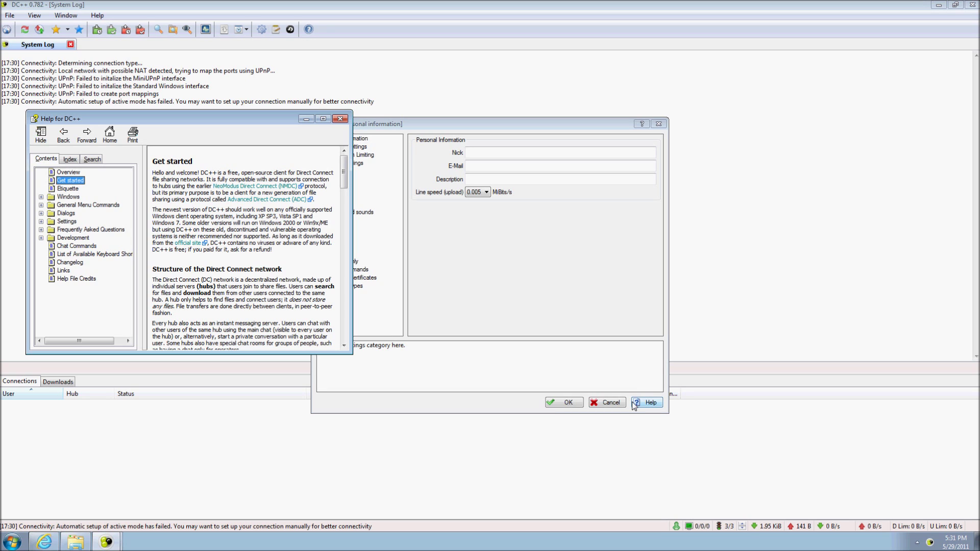
Close the help window and enter a nickname in the Personal information Nick field.
{"action": "left_click", "coordinate": [339, 120]}
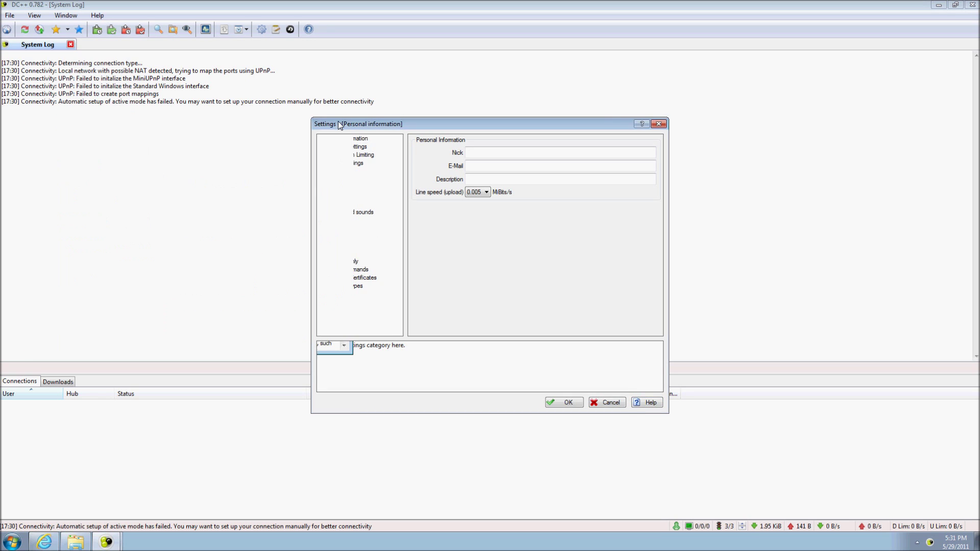
{"action": "left_click", "coordinate": [477, 155]}
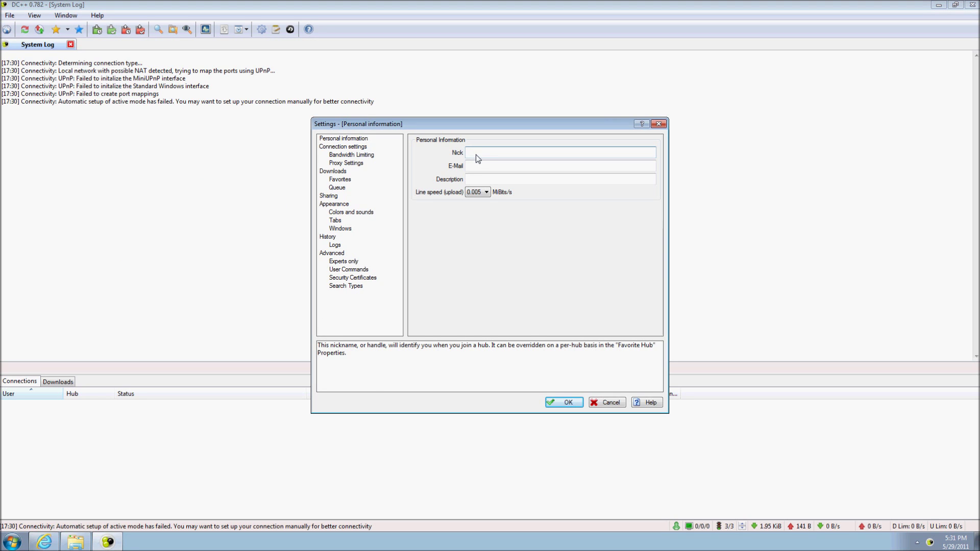
{"action": "type", "text": "Fredrik"}
Disable automatic incoming connection detection, leave the download folder unchanged, and go to Sharing.
{"action": "left_click", "coordinate": [341, 147]}
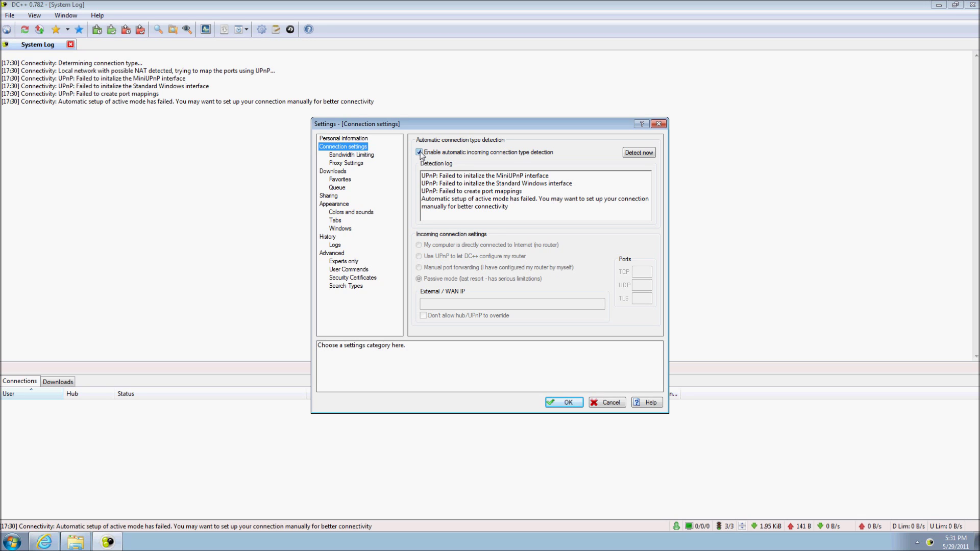
{"action": "left_click", "coordinate": [418, 152]}
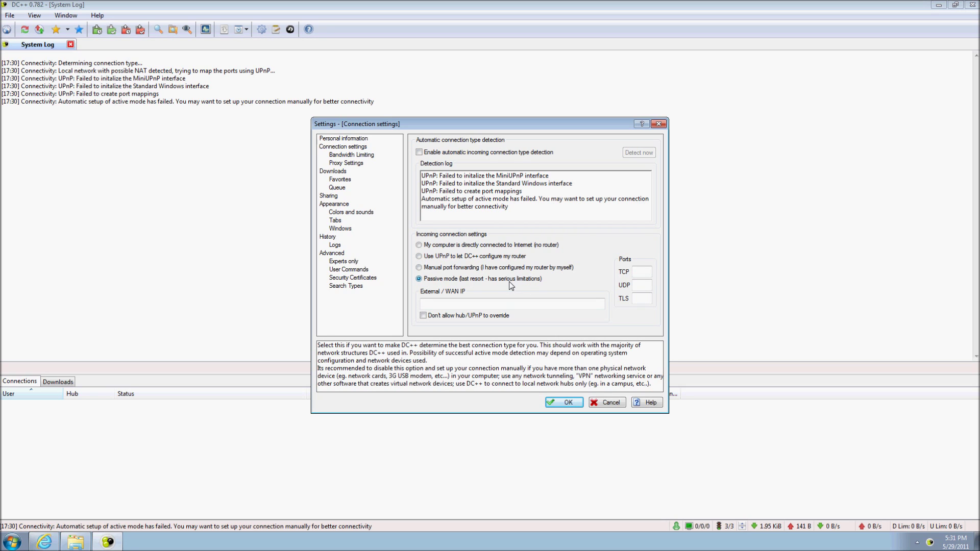
{"action": "left_click", "coordinate": [334, 173]}
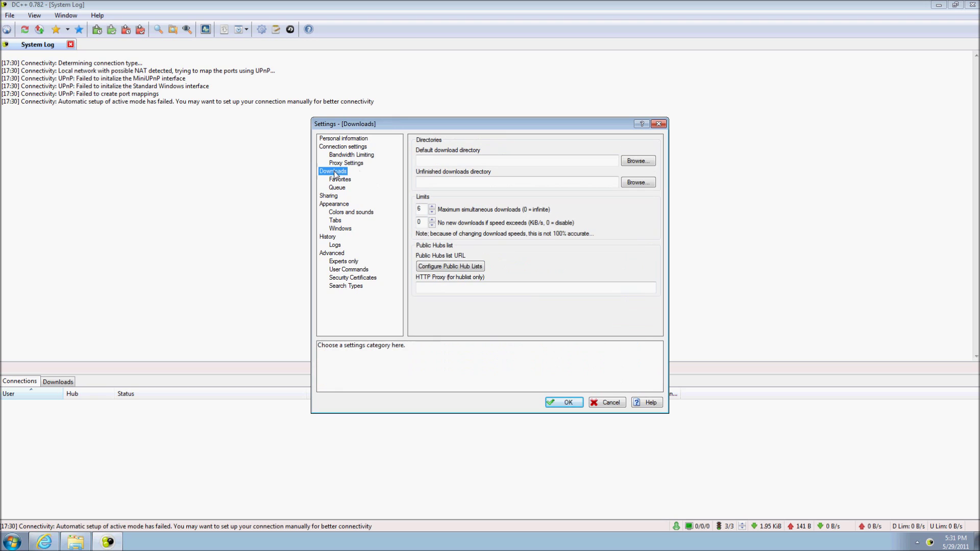
{"action": "left_click", "coordinate": [426, 162]}
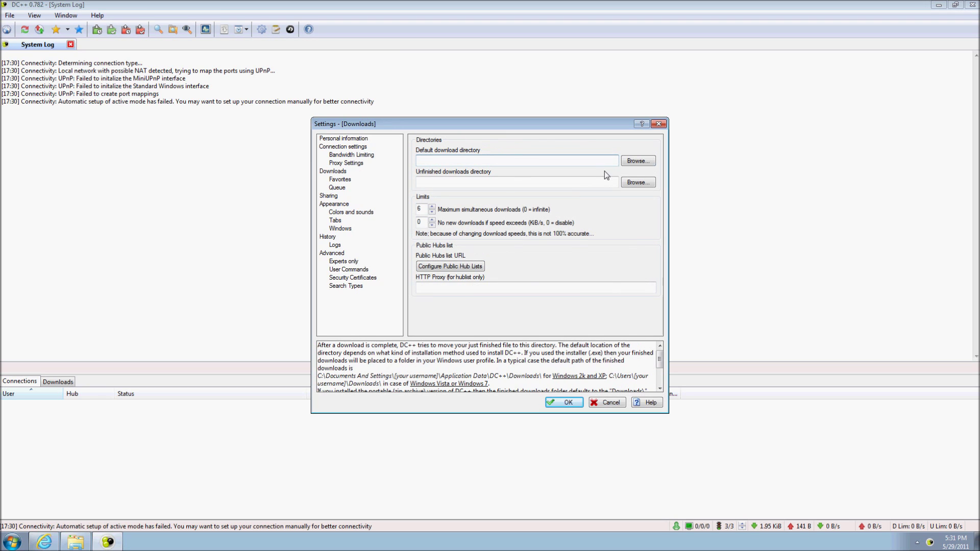
{"action": "left_click", "coordinate": [630, 161]}
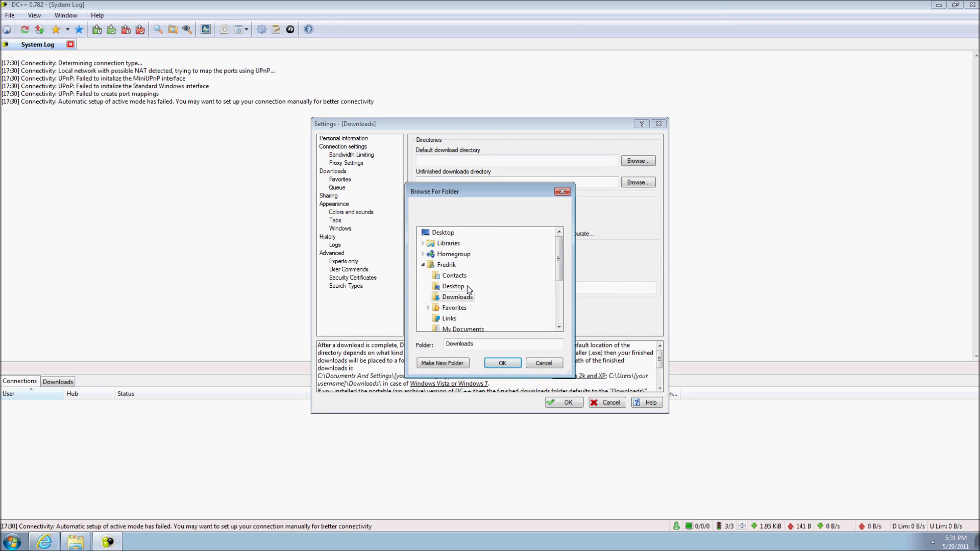
{"action": "left_click", "coordinate": [542, 363]}
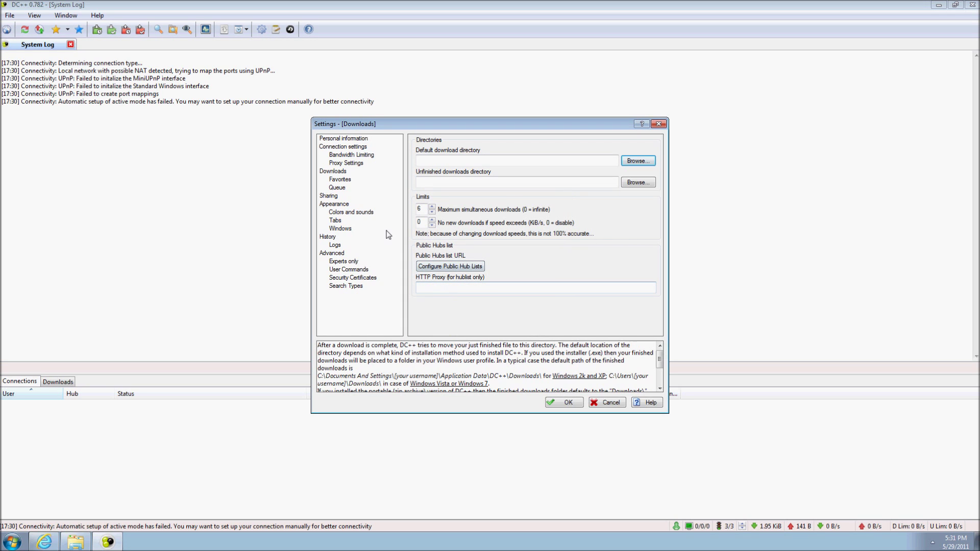
{"action": "left_click", "coordinate": [329, 196]}
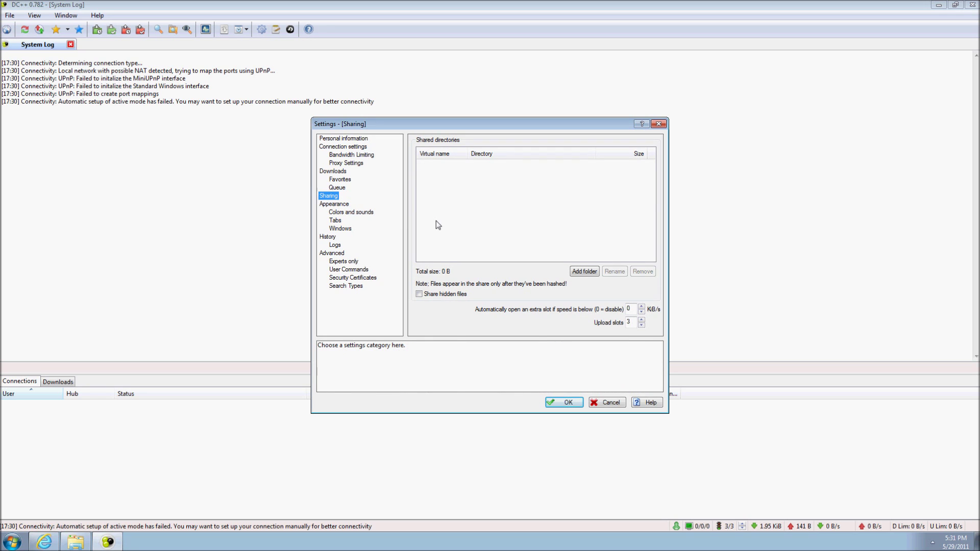
Add the Downloads folder to the share with virtual name 'Share' and save the settings.
{"action": "left_click", "coordinate": [596, 272]}
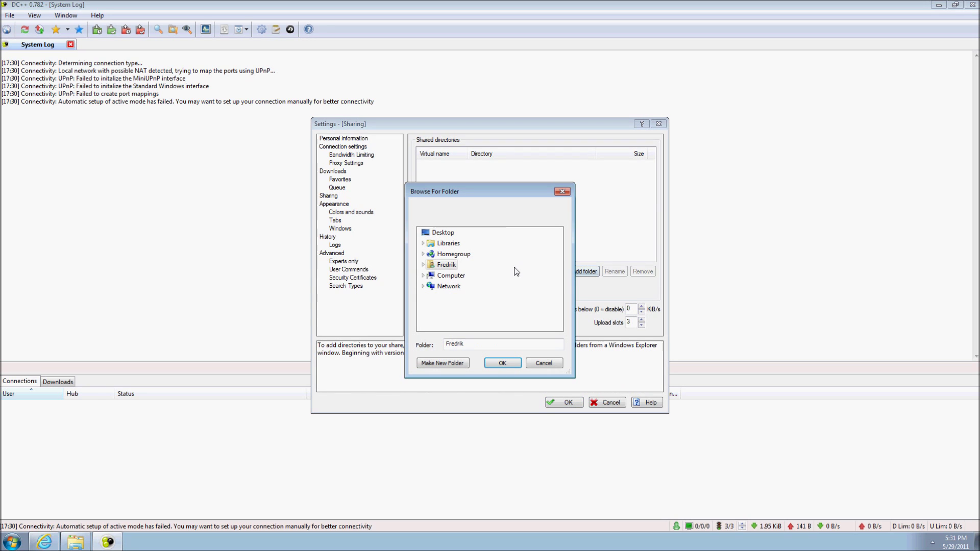
{"action": "left_click", "coordinate": [423, 264]}
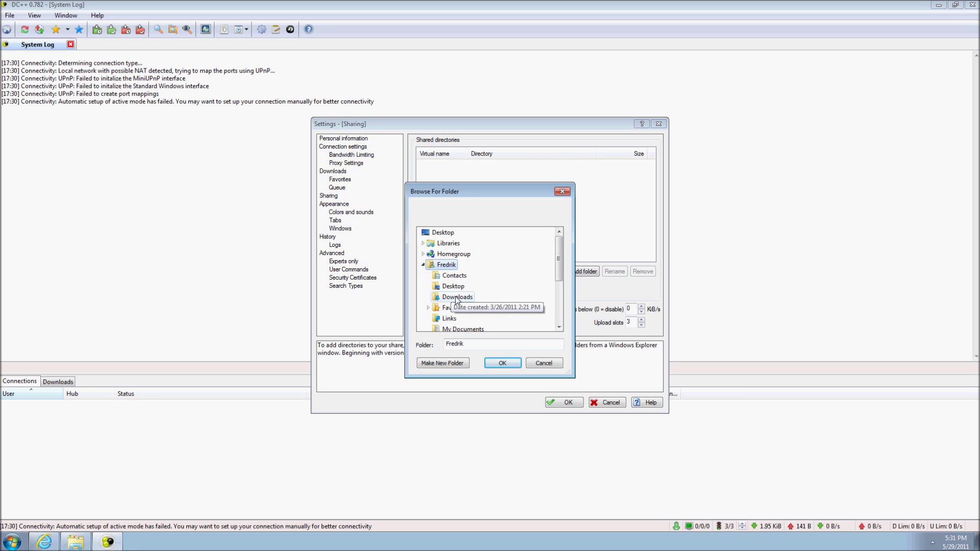
{"action": "left_click", "coordinate": [457, 297]}
{"action": "left_click", "coordinate": [515, 363]}
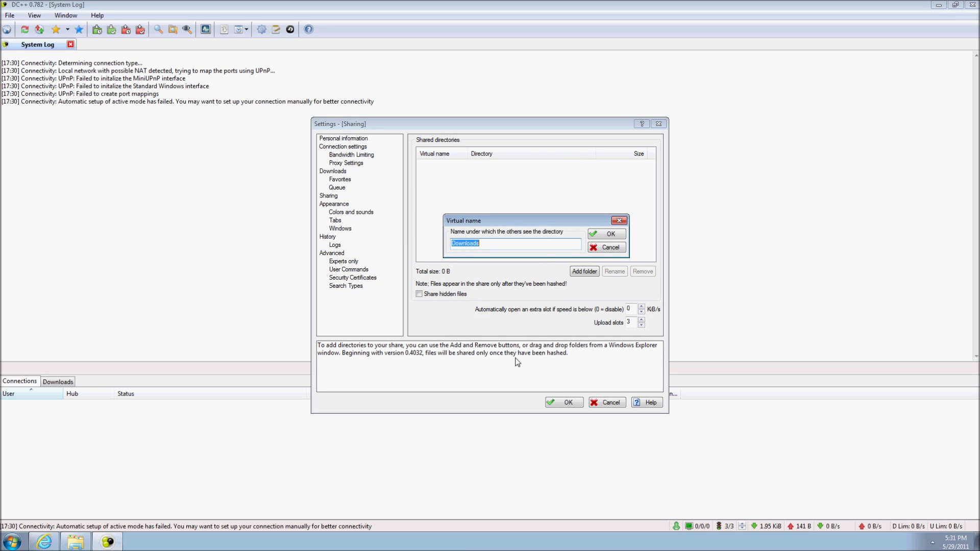
{"action": "type", "text": "Share"}
{"action": "left_click", "coordinate": [610, 235]}
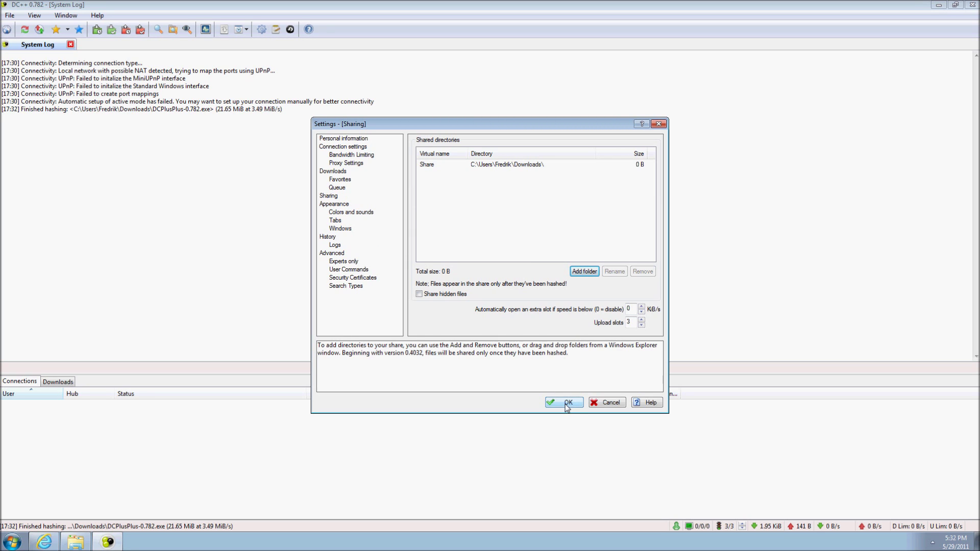
{"action": "left_click", "coordinate": [566, 404]}
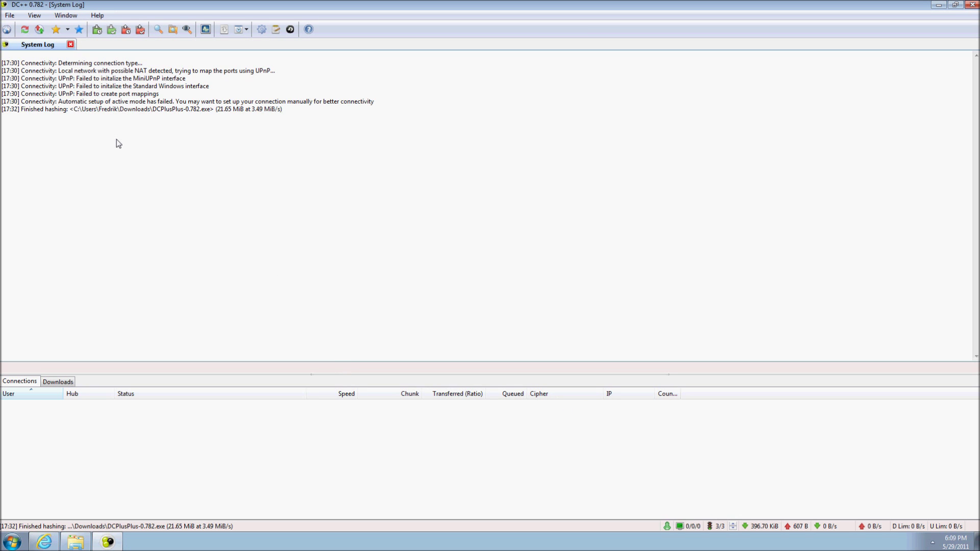
Open Public Hubs and load the hublista.hu hub list.
{"action": "left_click", "coordinate": [44, 22]}
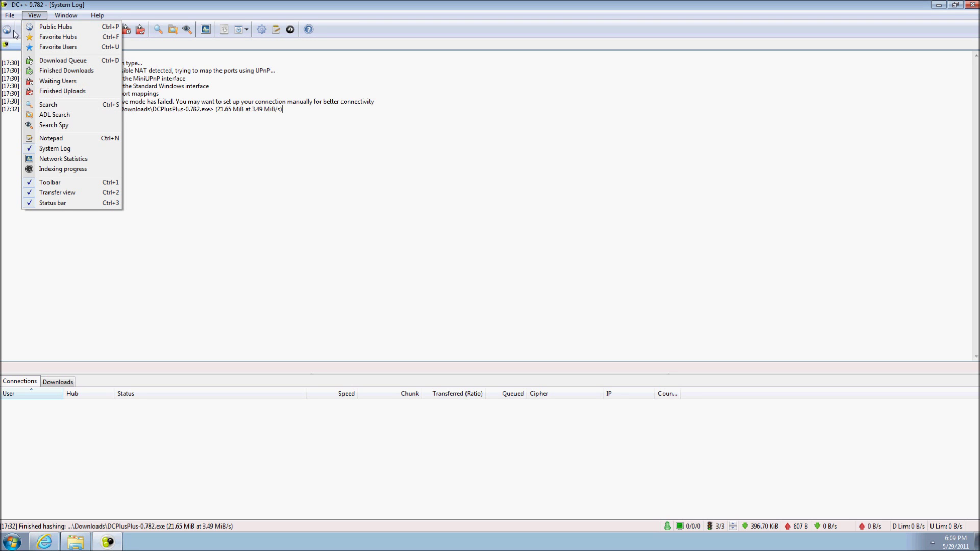
{"action": "left_click", "coordinate": [29, 30]}
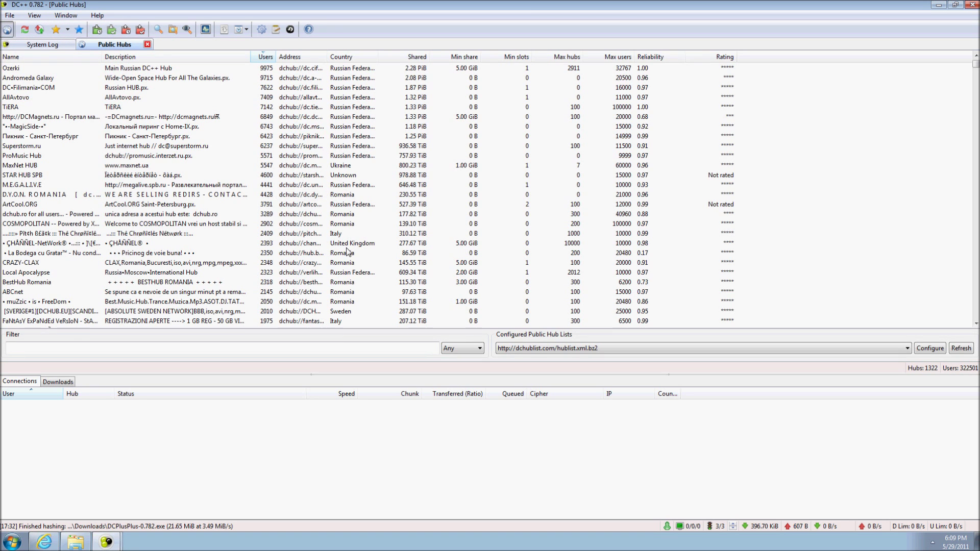
{"action": "left_click", "coordinate": [515, 349]}
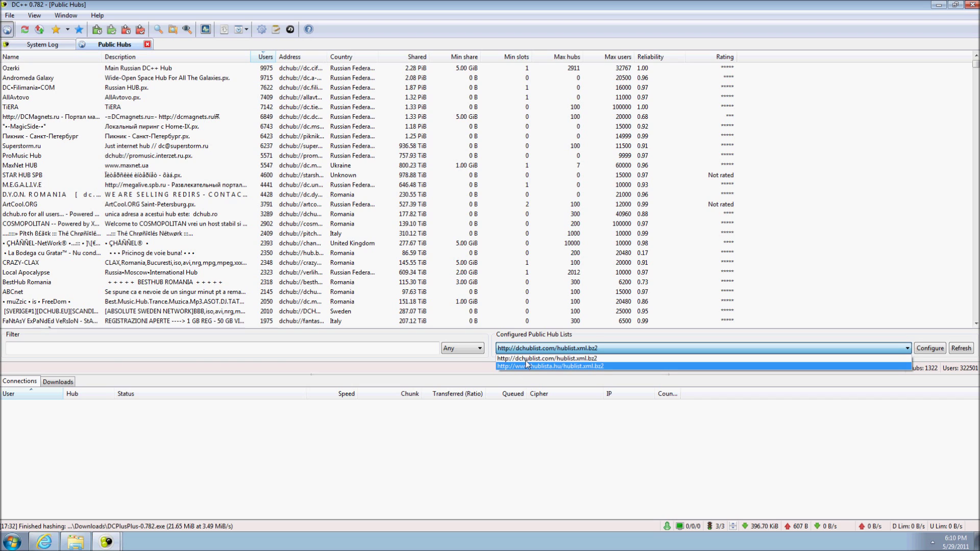
{"action": "left_click", "coordinate": [521, 365]}
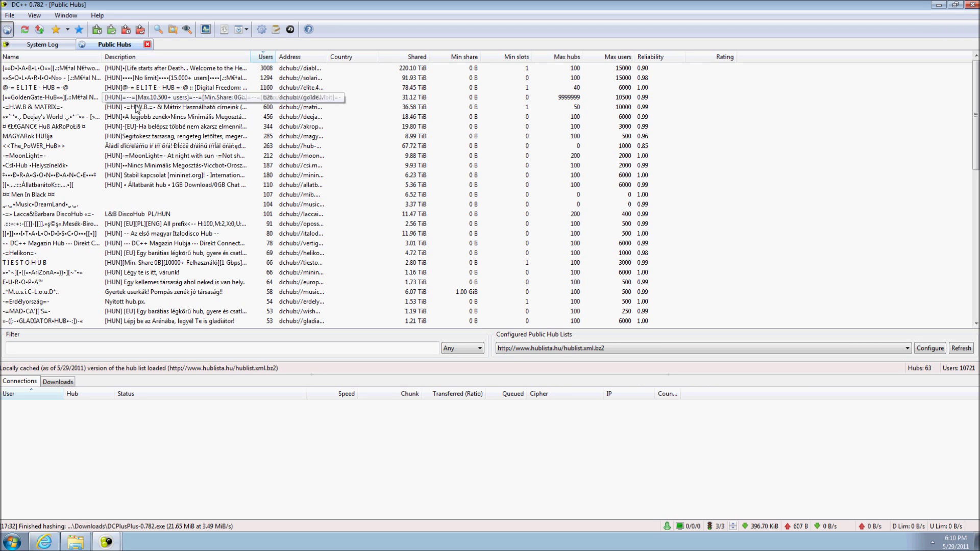
Sort the hubs by shared size, users, then address, and select Elite Istenhub.
{"action": "left_click", "coordinate": [415, 57]}
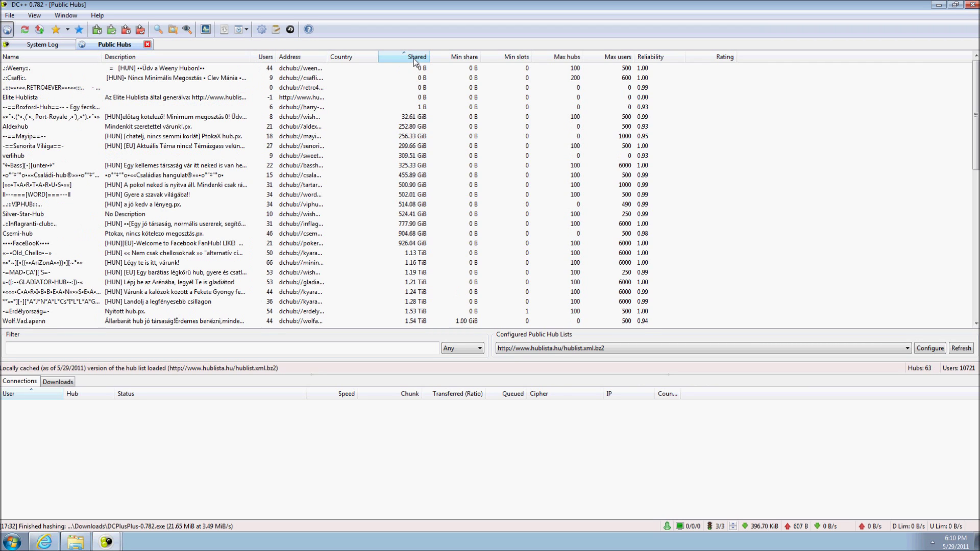
{"action": "left_click", "coordinate": [263, 57]}
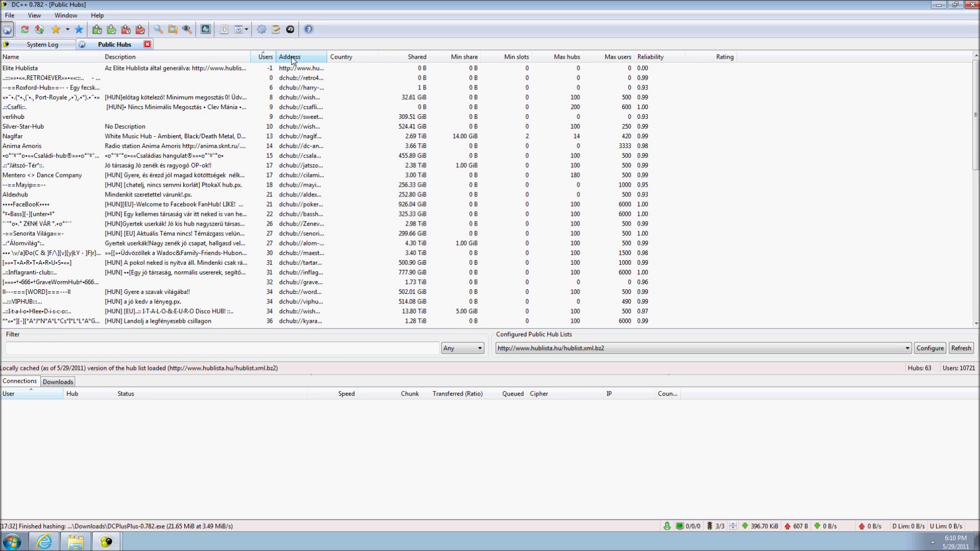
{"action": "left_click", "coordinate": [290, 57]}
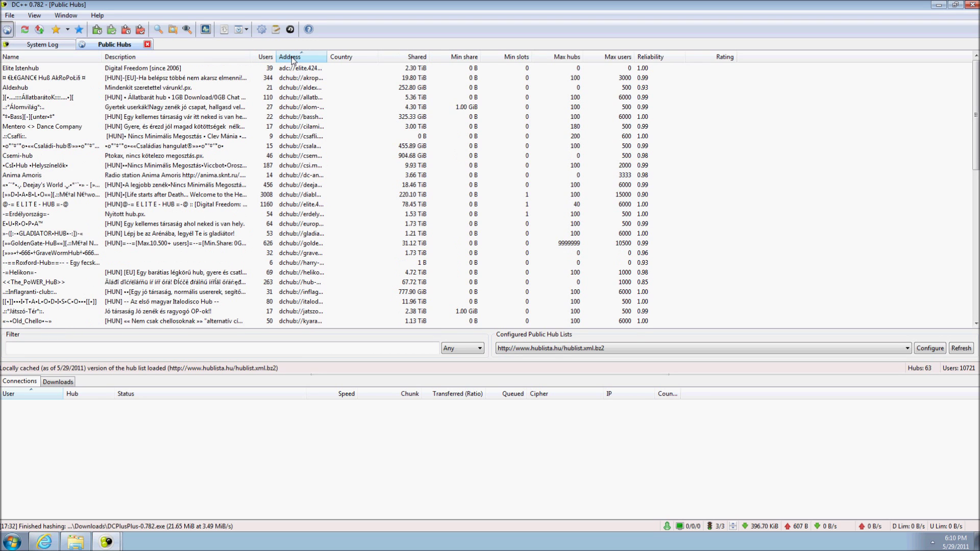
{"action": "left_click", "coordinate": [243, 71]}
Connect to the Elite Istenhub hub and send 'Hi everyone!' in its main chat.
{"action": "right_click", "coordinate": [243, 72]}
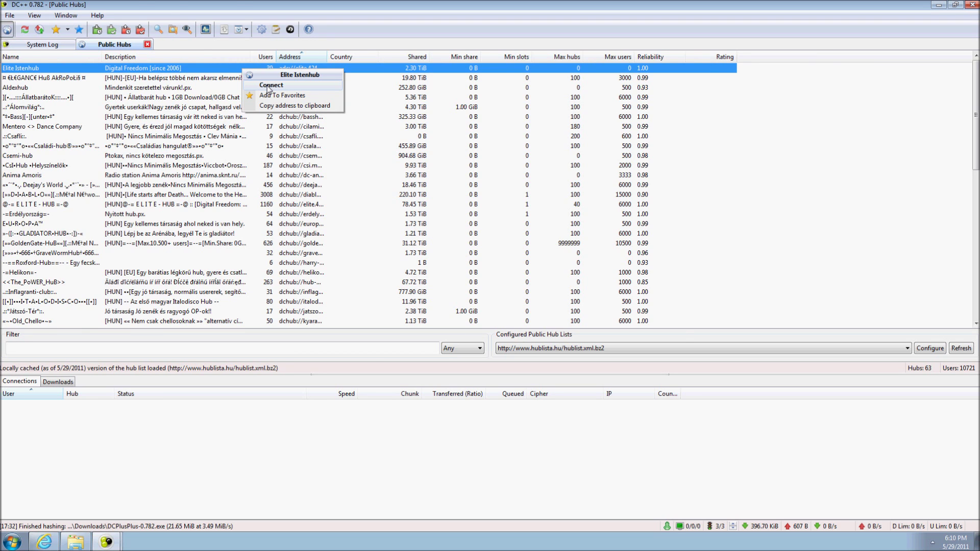
{"action": "left_click", "coordinate": [269, 86]}
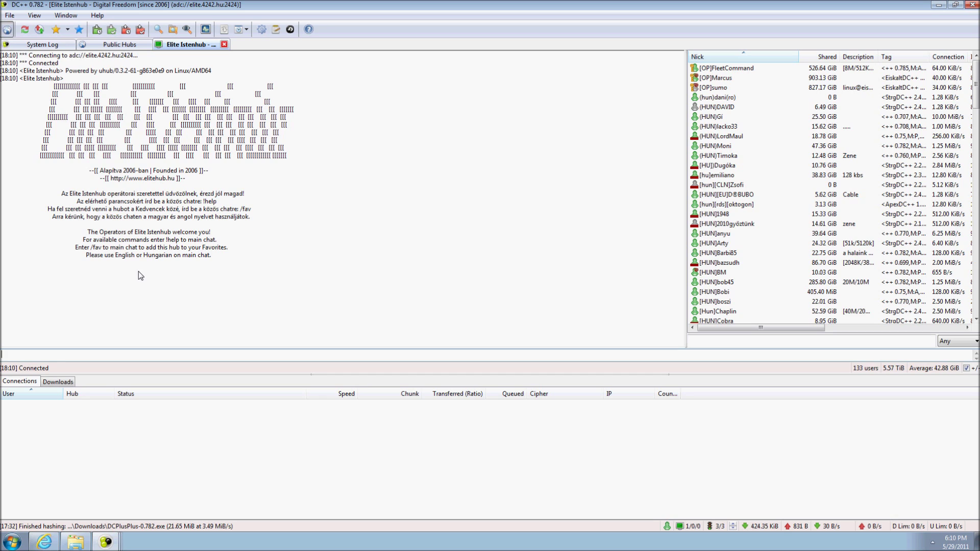
{"action": "type", "text": "Hi everyone!"}
{"action": "key", "text": "Return"}
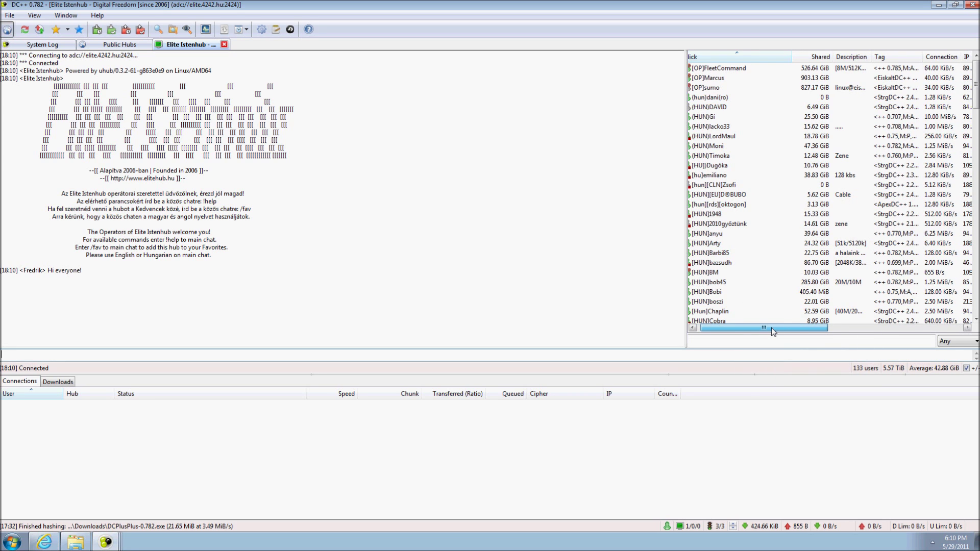
Scroll the user list sideways to the IP and Country columns and back, then select the top operator.
{"action": "left_click_drag", "start_coordinate": [770, 327], "coordinate": [820, 326]}
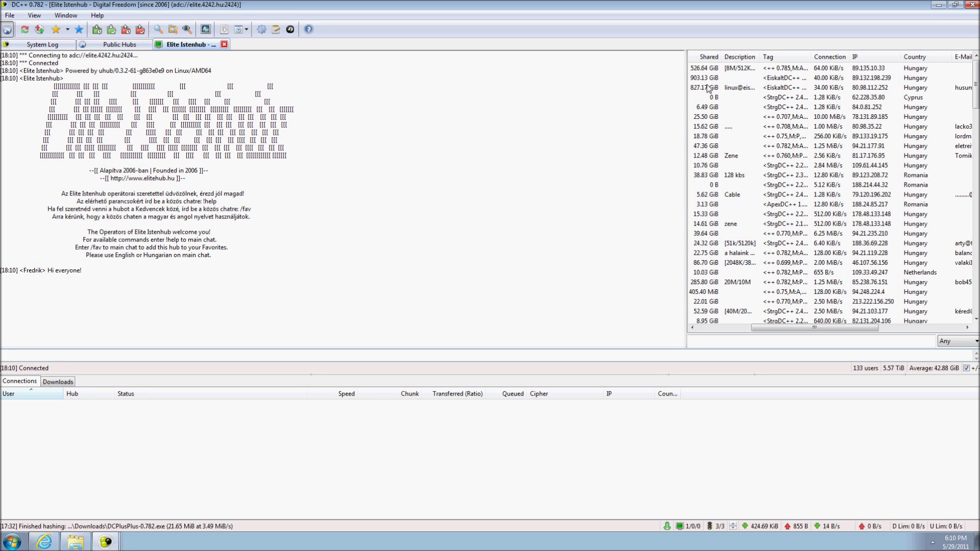
{"action": "left_click_drag", "start_coordinate": [758, 327], "coordinate": [703, 333]}
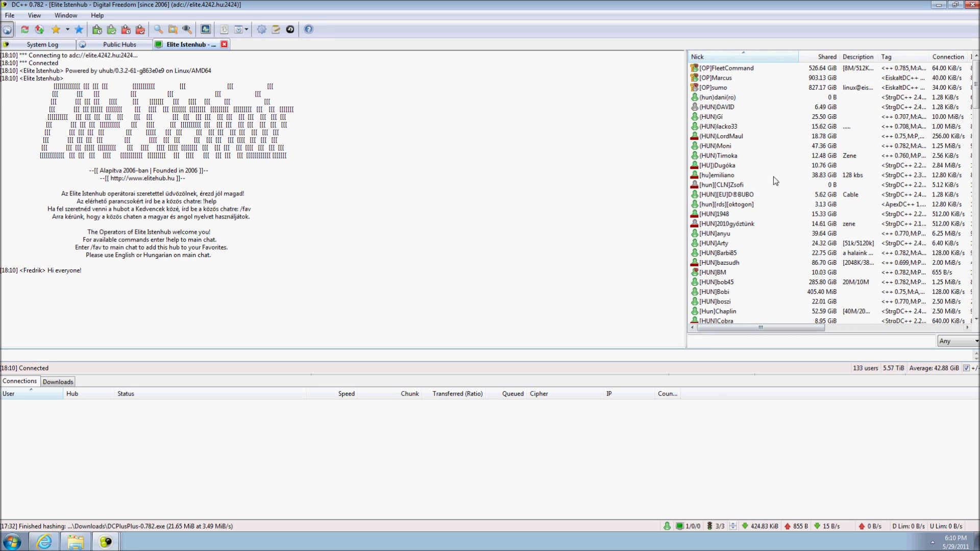
{"action": "left_click", "coordinate": [718, 69]}
Get the operator's file list and download ubuntu-11.04-desktop-i386.iso (685.29 MiB) from its Linux folder.
{"action": "right_click", "coordinate": [717, 71]}
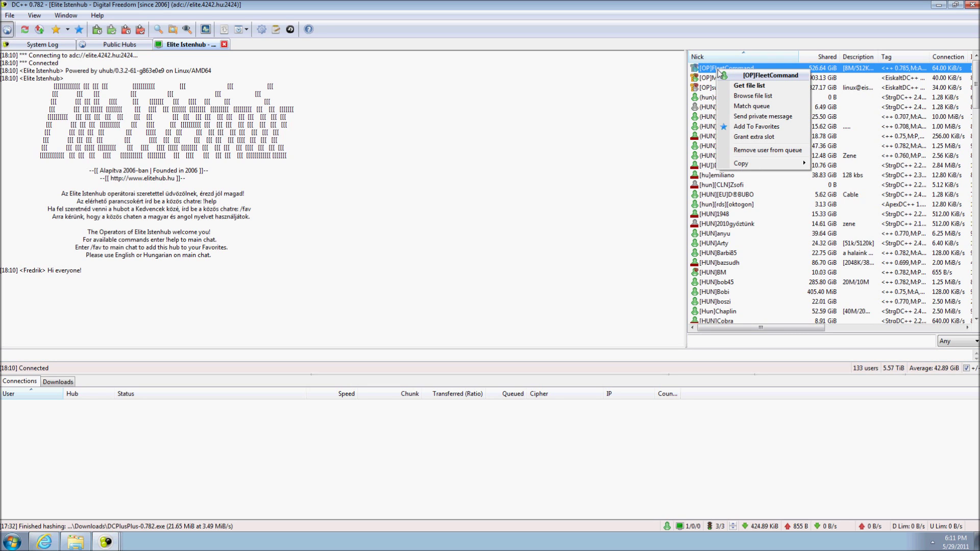
{"action": "left_click", "coordinate": [752, 87]}
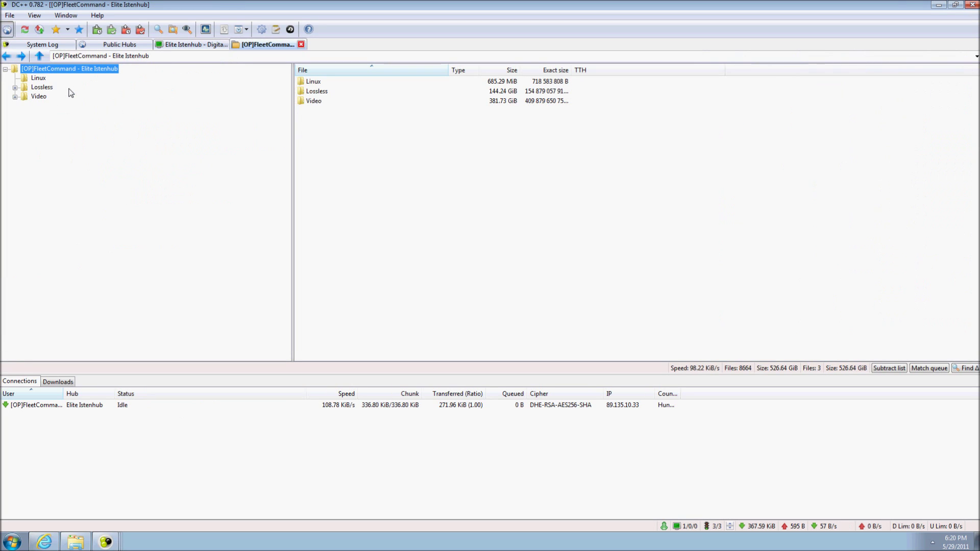
{"action": "left_click", "coordinate": [39, 78]}
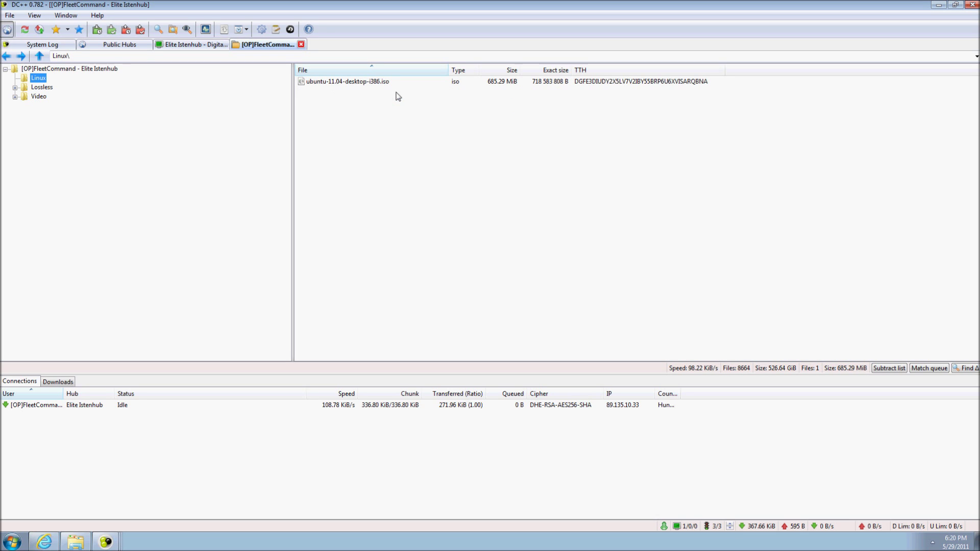
{"action": "right_click", "coordinate": [375, 83]}
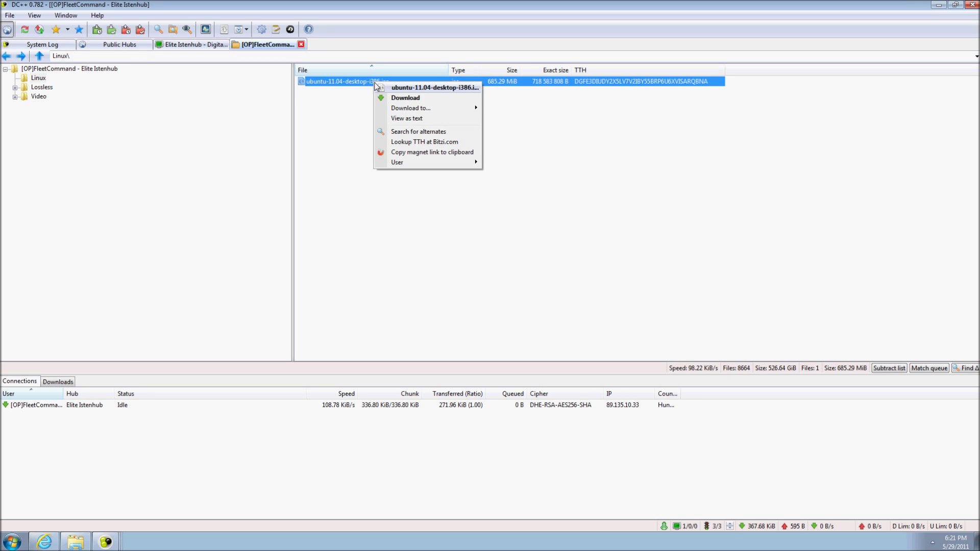
{"action": "left_click", "coordinate": [406, 98]}
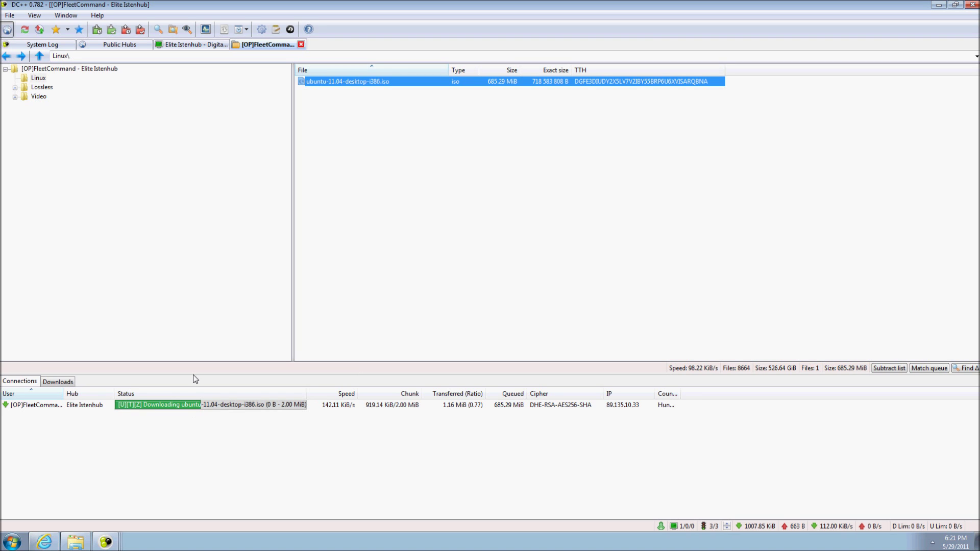
Search for 'ubuntu' with file type Any and select the ubuntu-11.04-desktop-i386.iso result.
{"action": "left_click", "coordinate": [157, 29]}
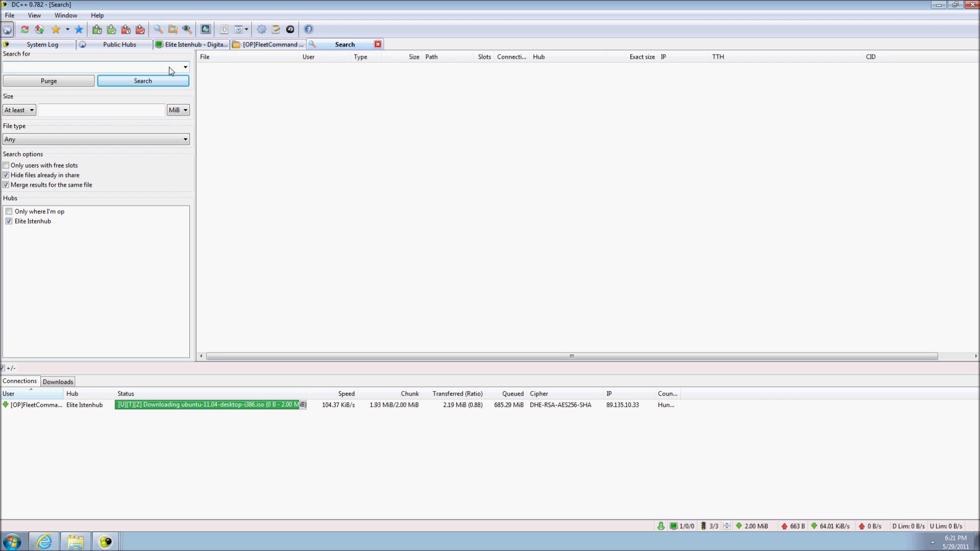
{"action": "type", "text": "ubuntu"}
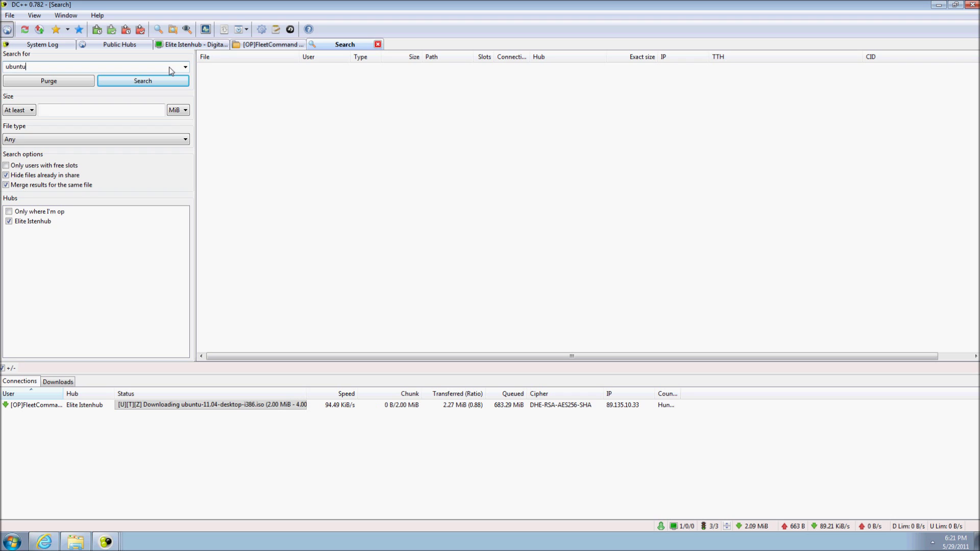
{"action": "left_click", "coordinate": [184, 139]}
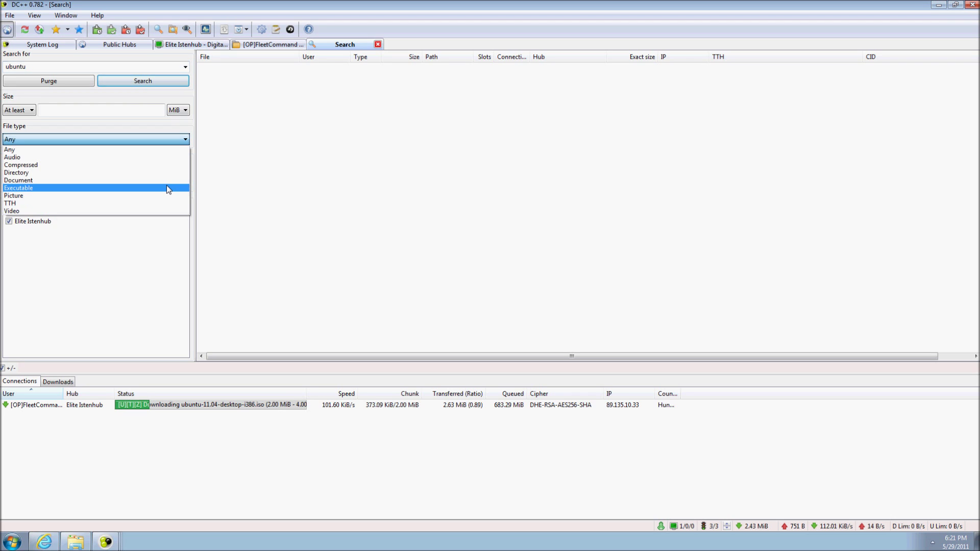
{"action": "left_click", "coordinate": [180, 143]}
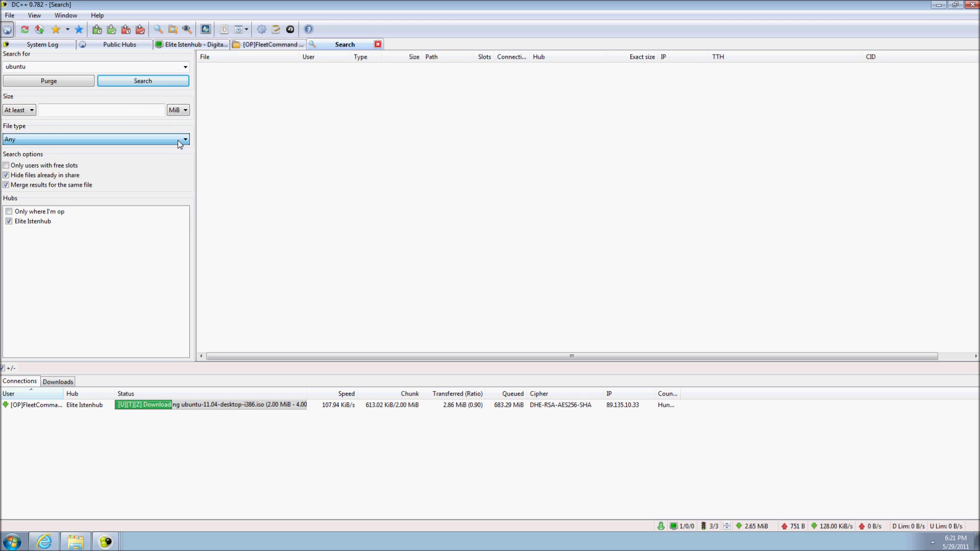
{"action": "left_click", "coordinate": [167, 81]}
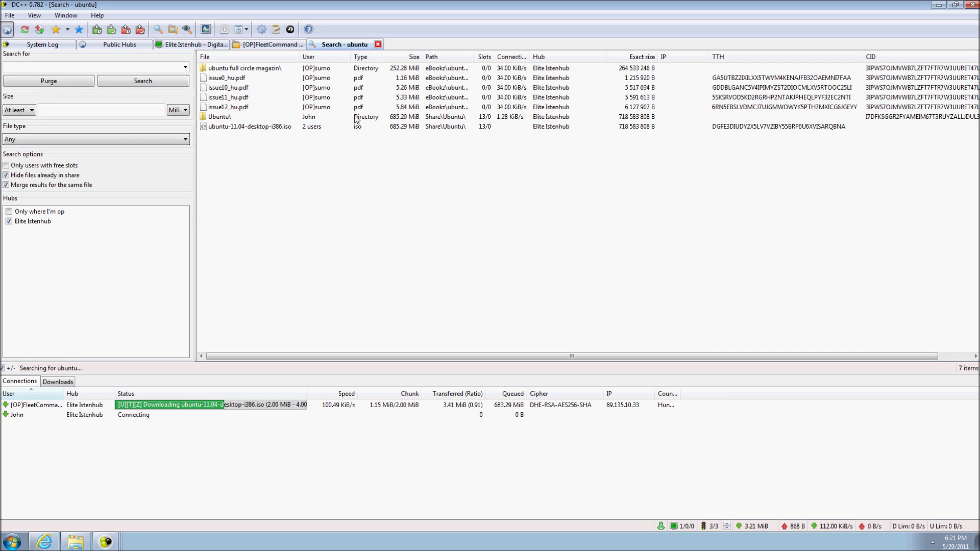
{"action": "left_click", "coordinate": [295, 129]}
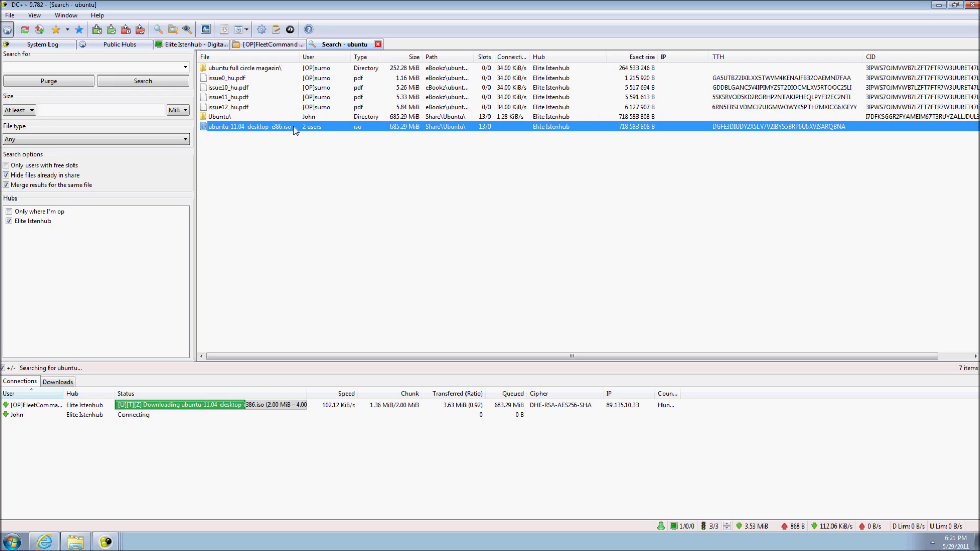
{"action": "right_click", "coordinate": [295, 130]}
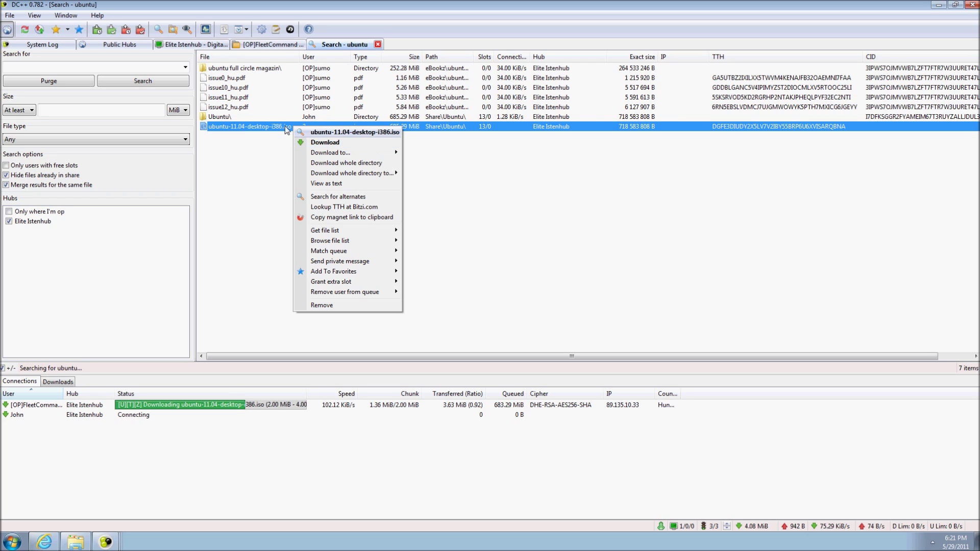
{"action": "left_click", "coordinate": [251, 127]}
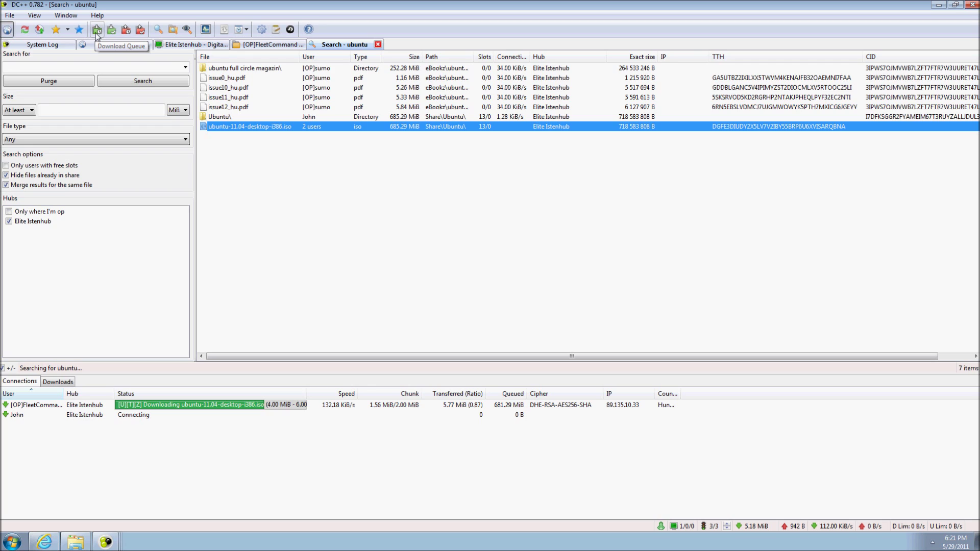
Remove ubuntu-11.04-desktop-i386.iso from the Downloads queue and confirm the removal with Yes.
{"action": "left_click", "coordinate": [97, 31]}
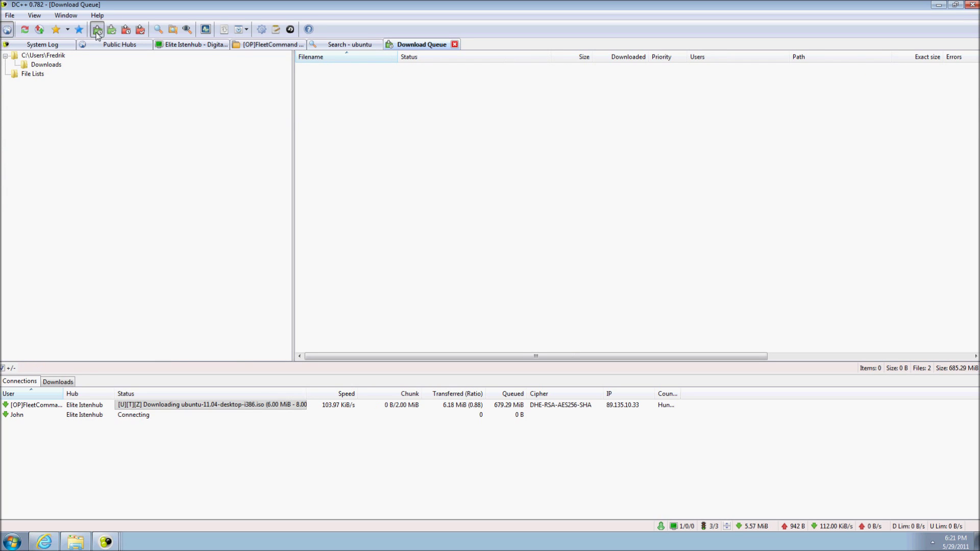
{"action": "left_click", "coordinate": [46, 64]}
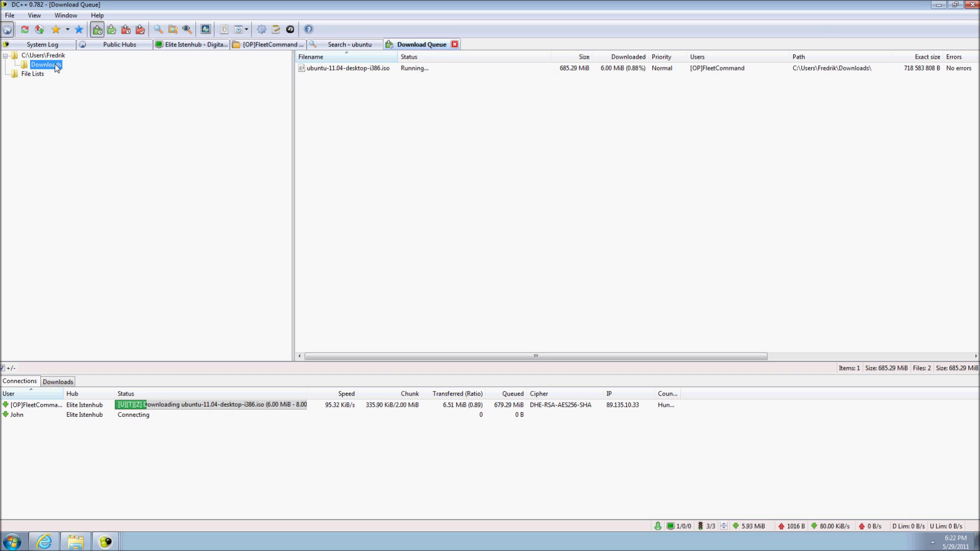
{"action": "left_click", "coordinate": [345, 69]}
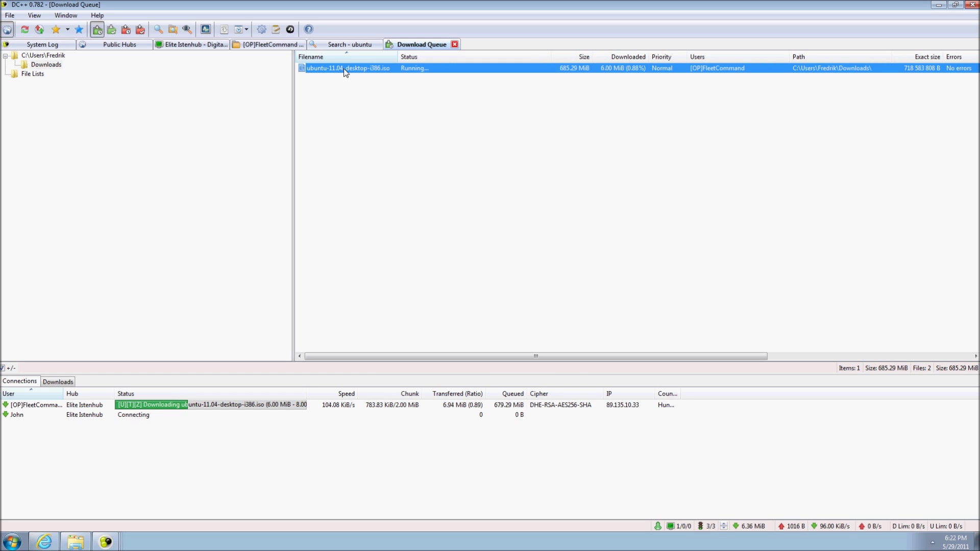
{"action": "right_click", "coordinate": [344, 72]}
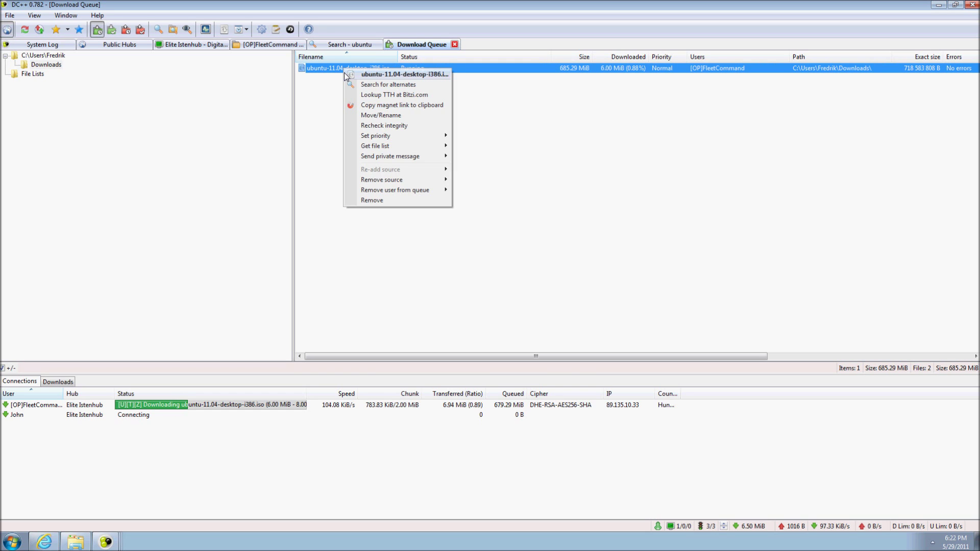
{"action": "left_click", "coordinate": [378, 200]}
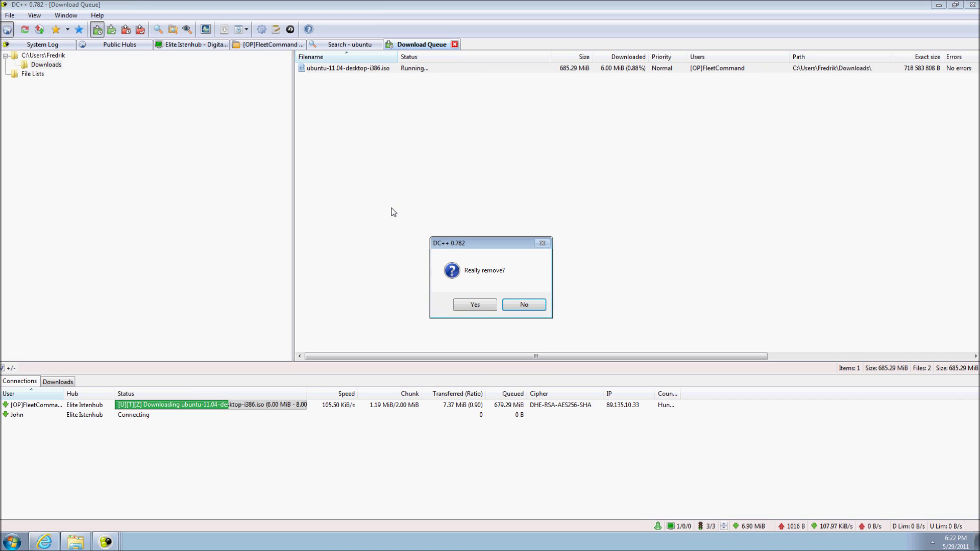
{"action": "left_click", "coordinate": [486, 307]}
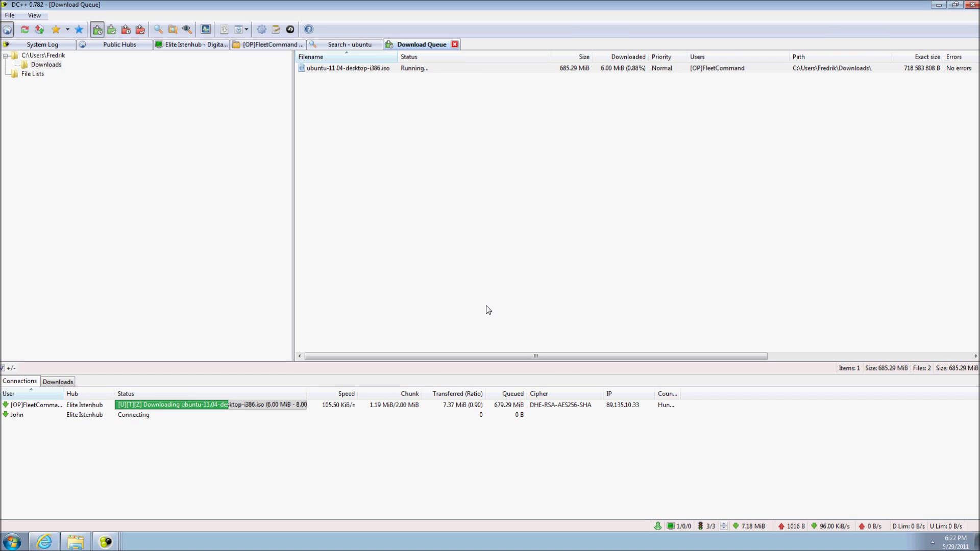